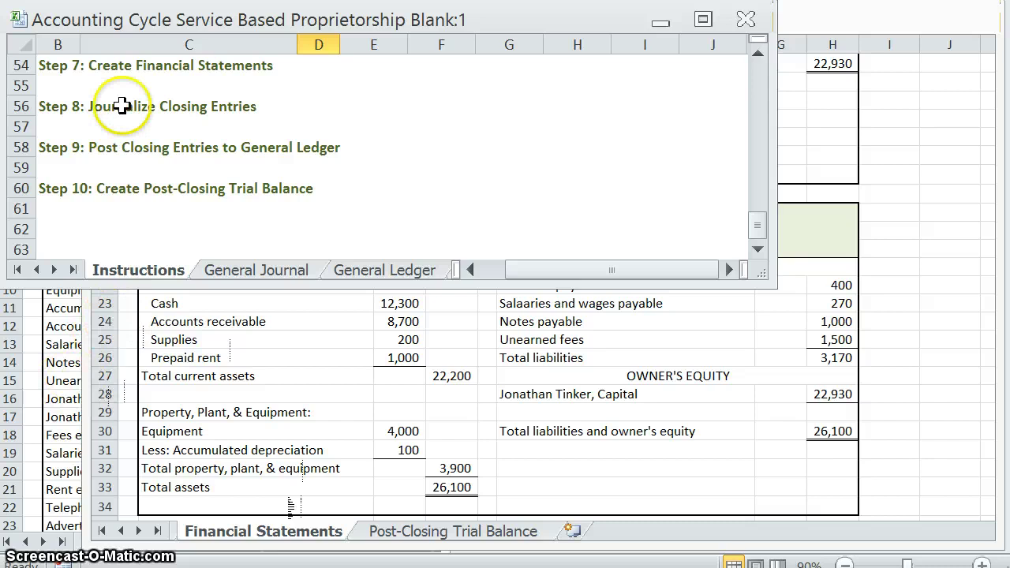
Step: Switch the workbook to the General Journal sheet
left_click(62, 324)
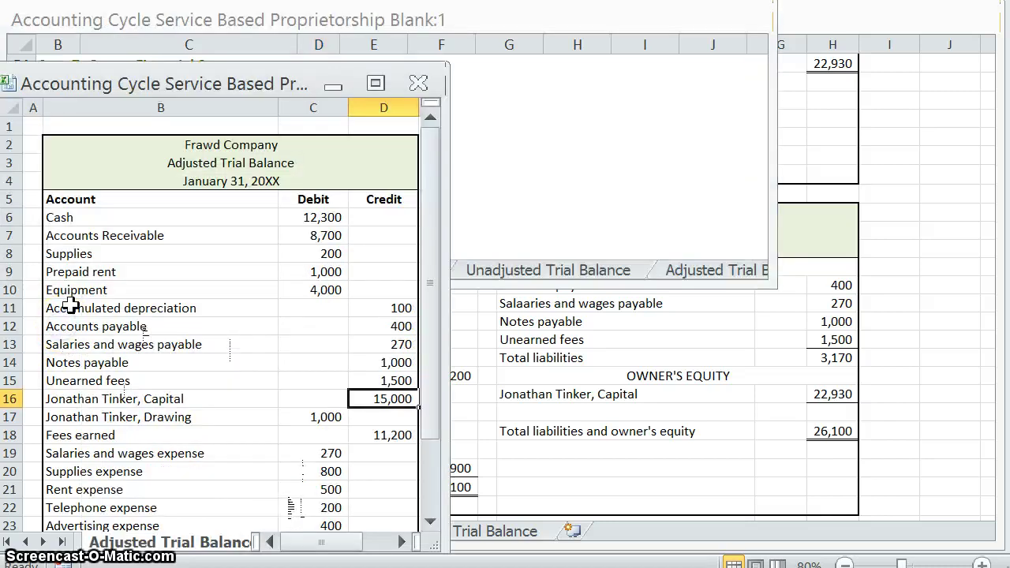
left_click(510, 429)
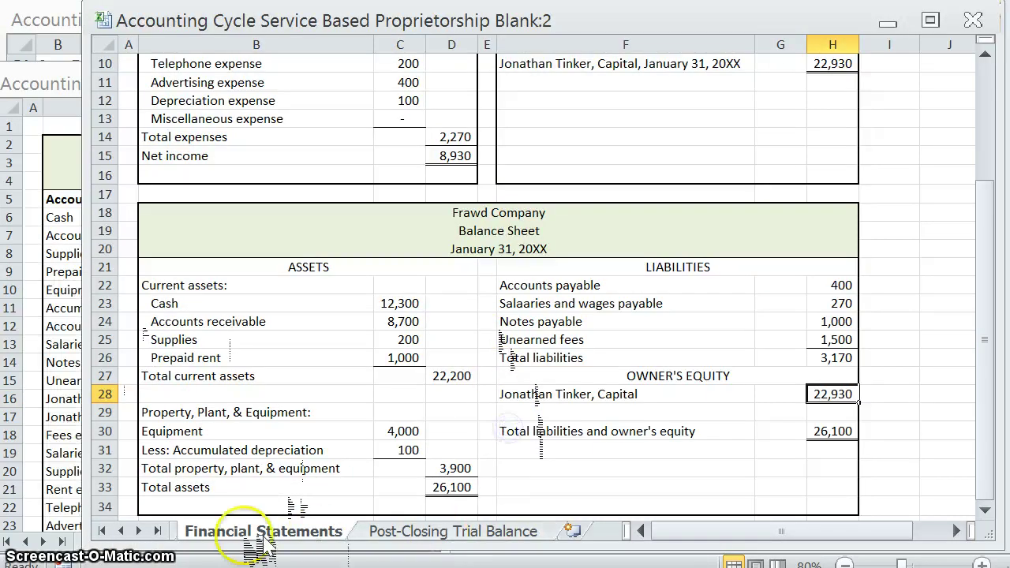
left_click(121, 531)
left_click(121, 531)
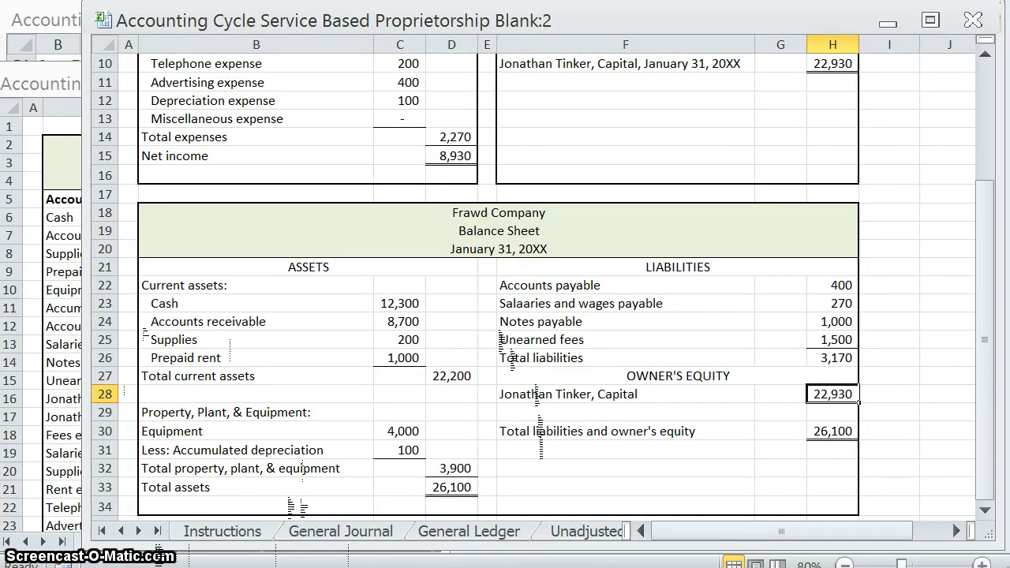
left_click(339, 531)
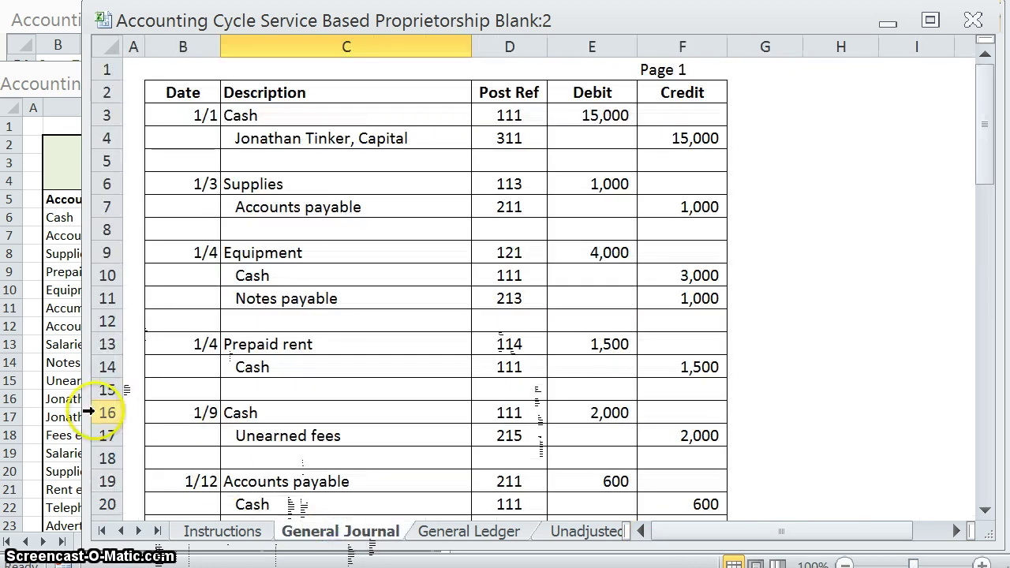
Step: Narrow the General Journal window beside the Adjusted Trial Balance and zoom it to 80%
left_click_drag(89, 411, 319, 505)
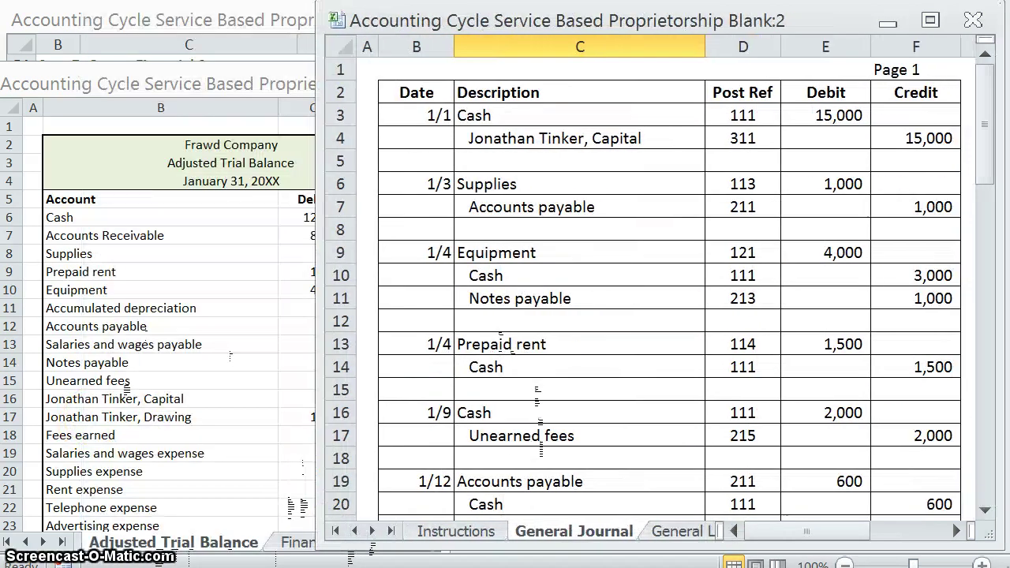
left_click(898, 564)
left_click(898, 564)
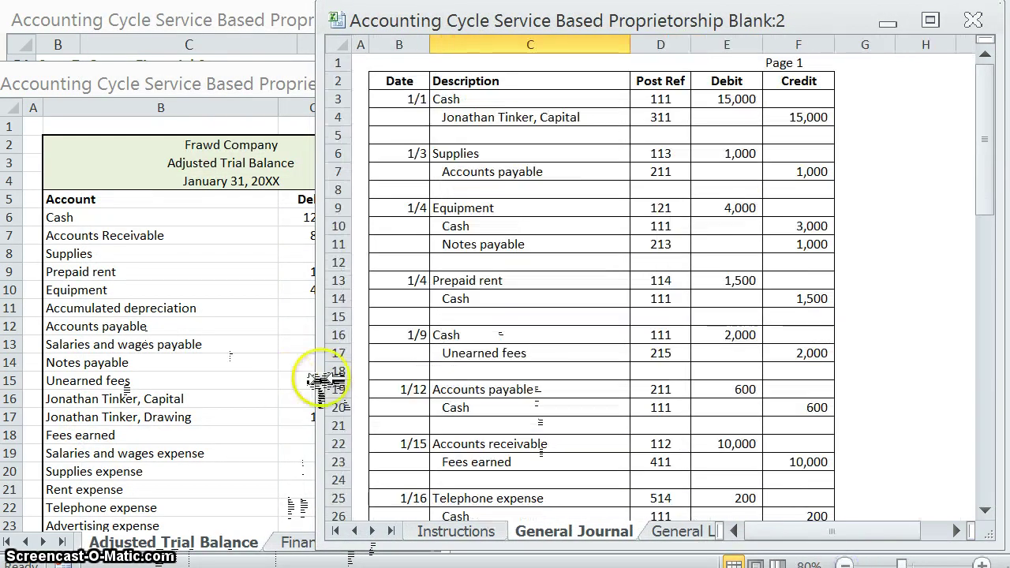
left_click_drag(325, 380, 466, 384)
left_click(352, 394)
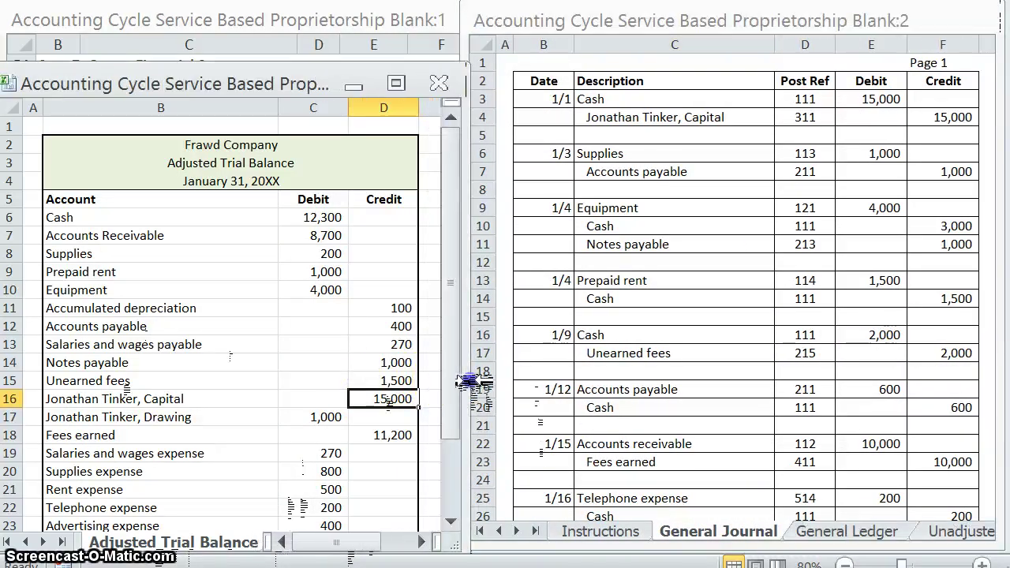
Step: Scroll the General Journal down to the empty Closing Entries section
scroll(359, 394, "down", 3)
left_click(651, 279)
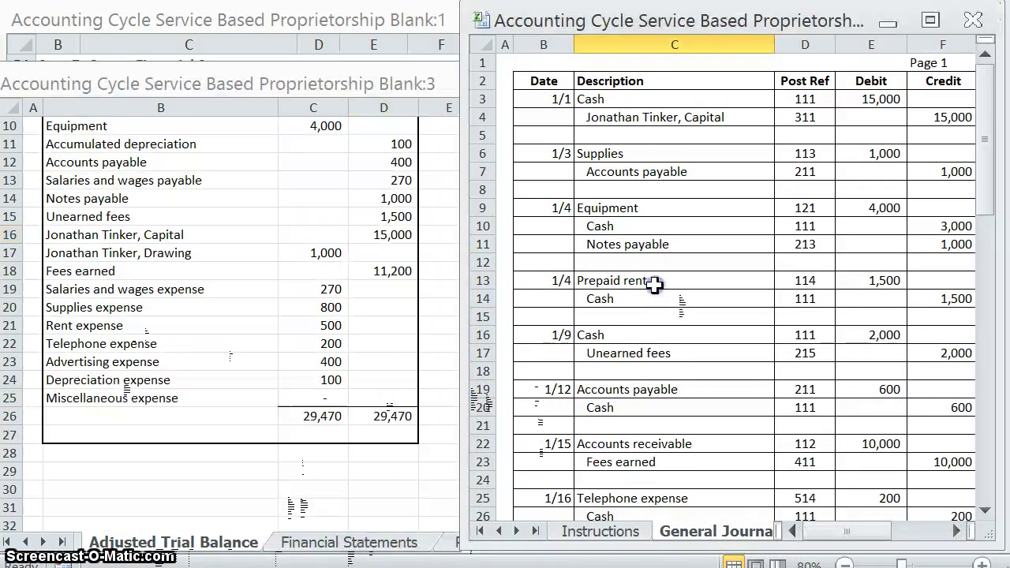
scroll(655, 288, "down", 6)
scroll(656, 357, "down", 12)
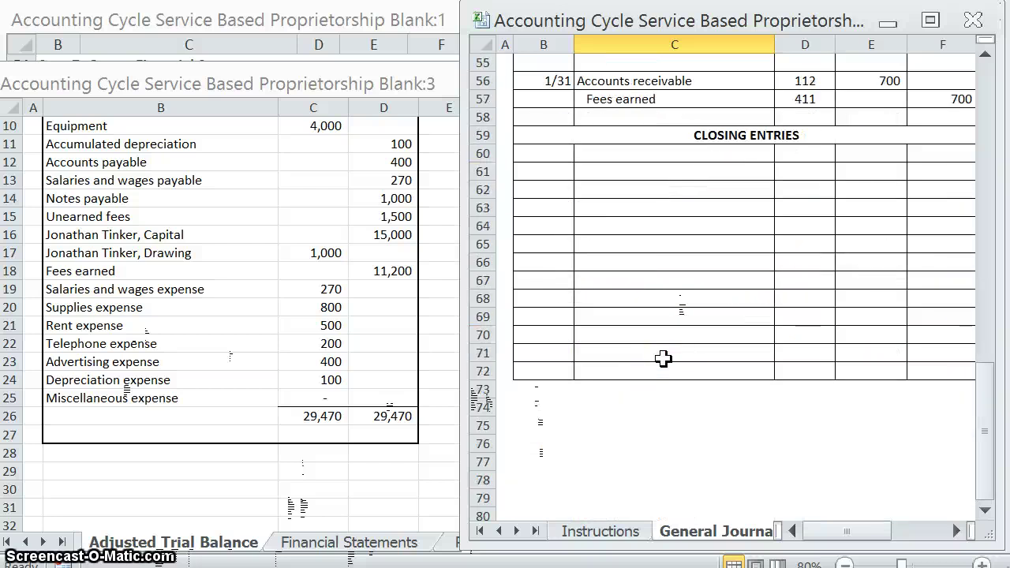
left_click(612, 407)
Step: Add note #1 'Close revenues and expense to capital.' in B74:C74
left_click(561, 408)
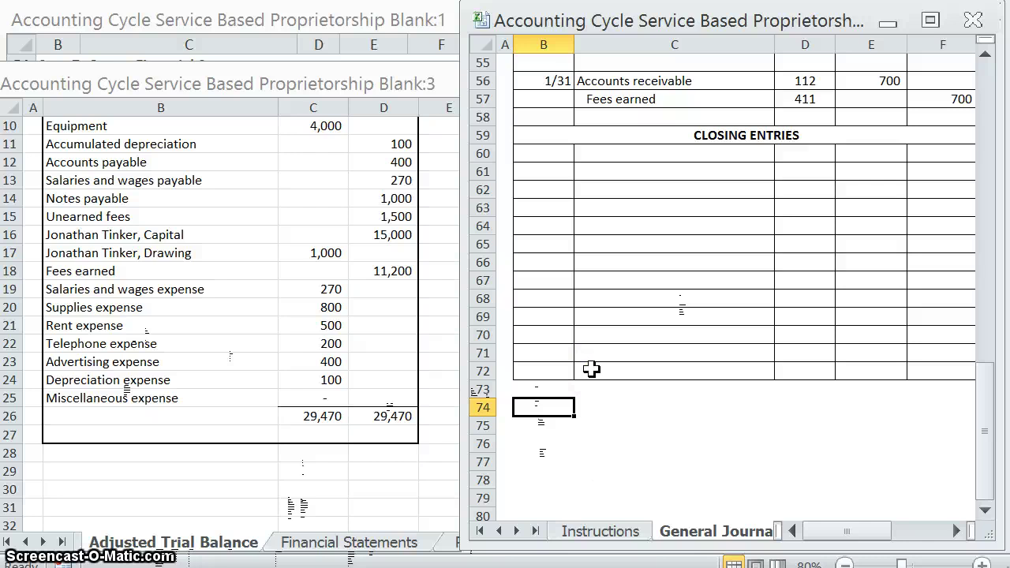
type("#1")
key("Tab")
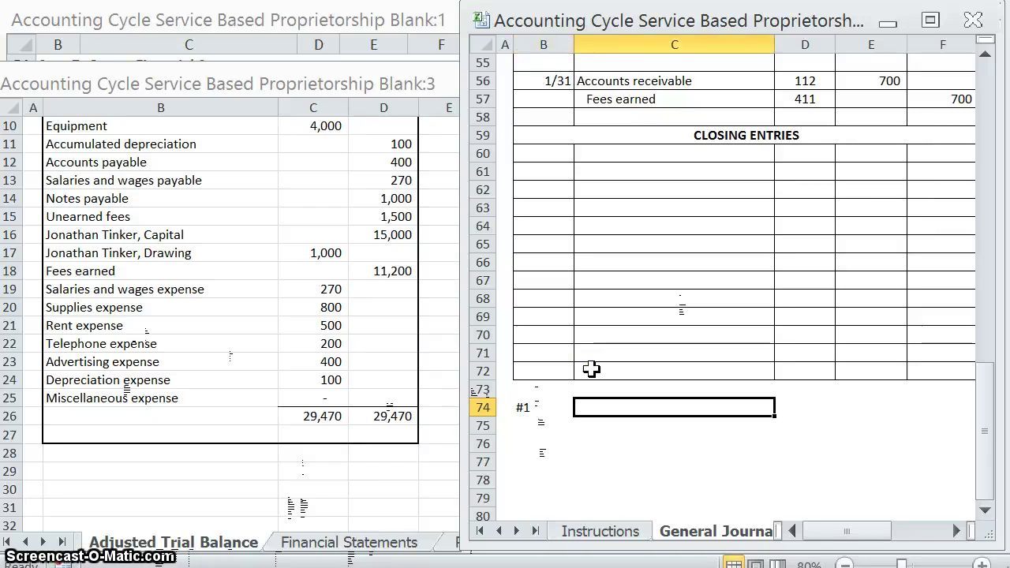
type("Close")
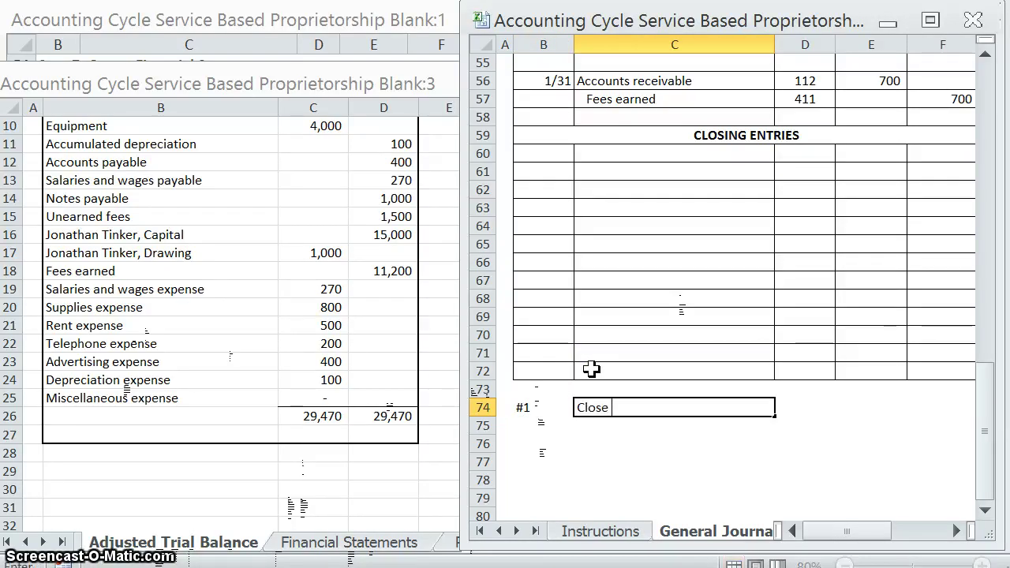
type(" re")
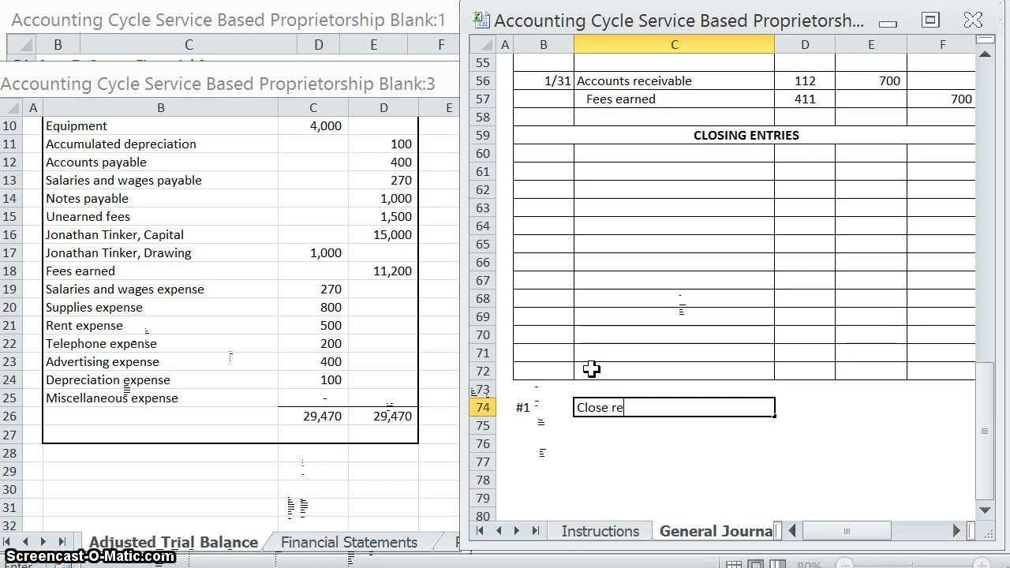
type("venues and expense to")
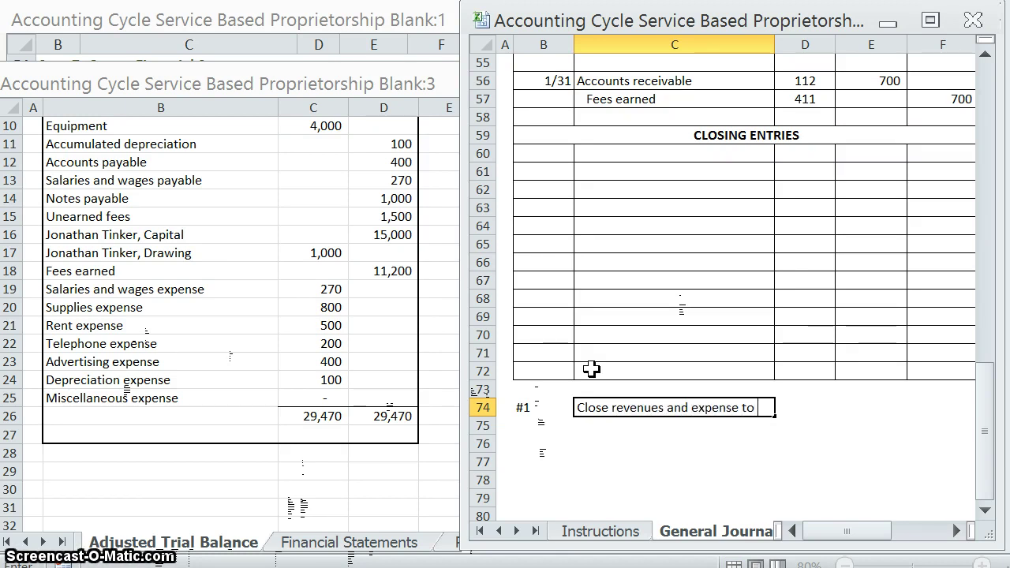
type(" capital.")
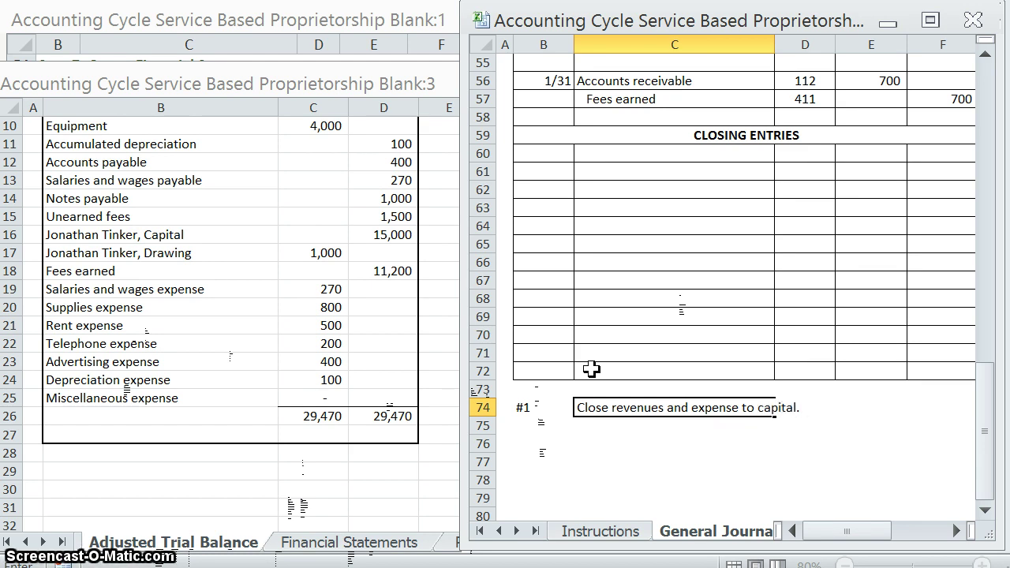
key("Return")
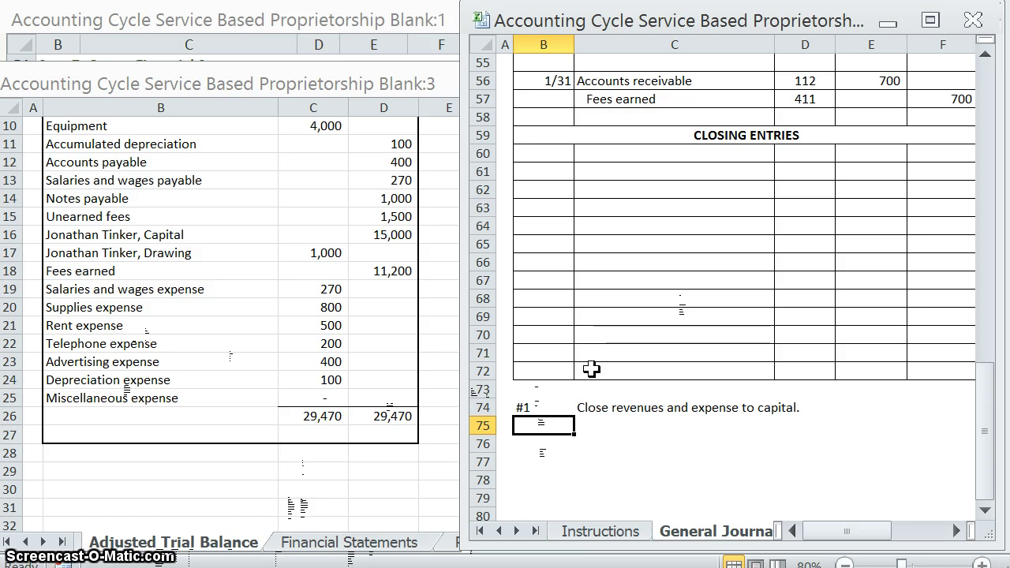
Step: Add note #2 'Close drawing to capital.' in B75:C75
type("#2")
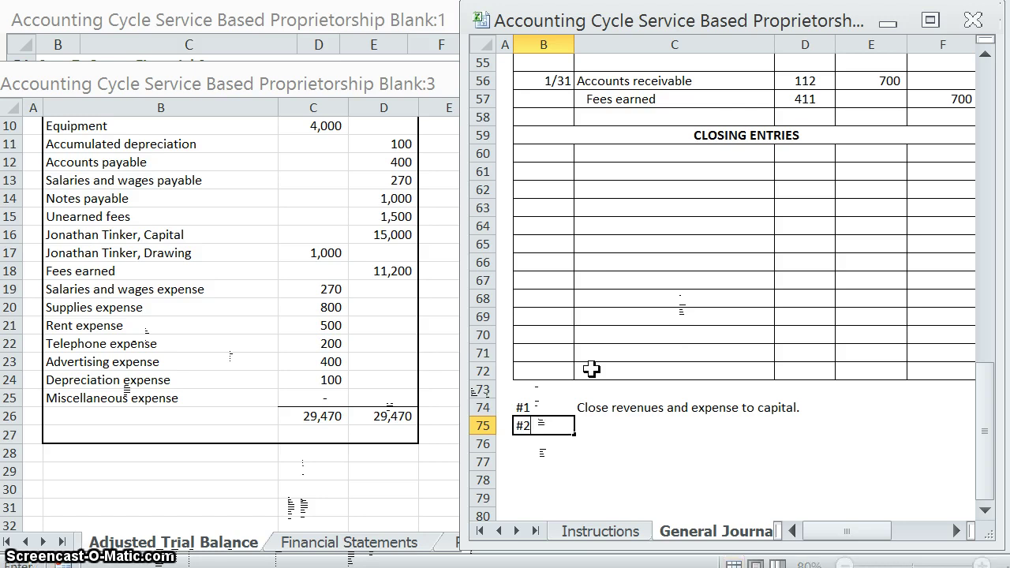
key("Tab")
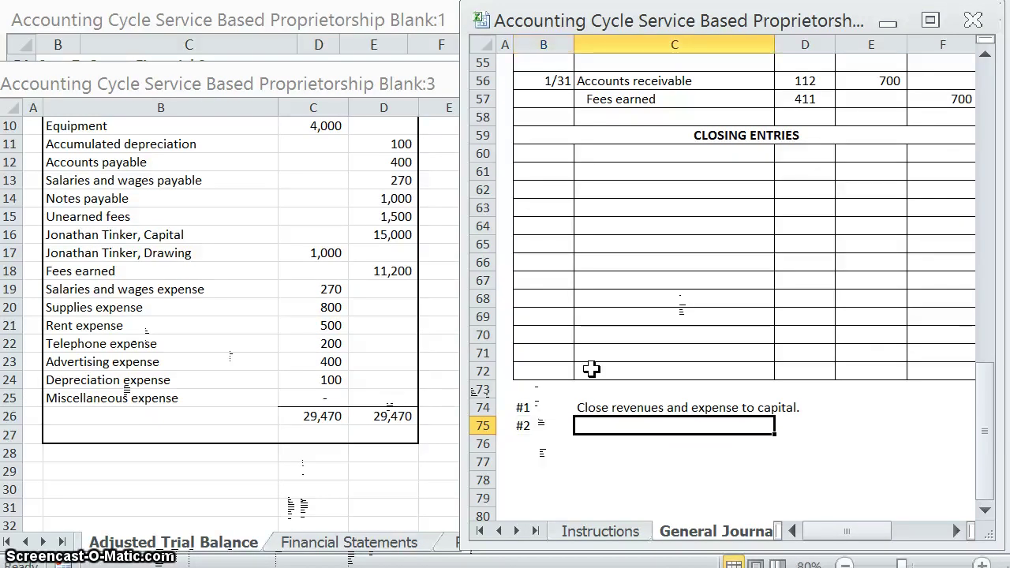
type("Close dr")
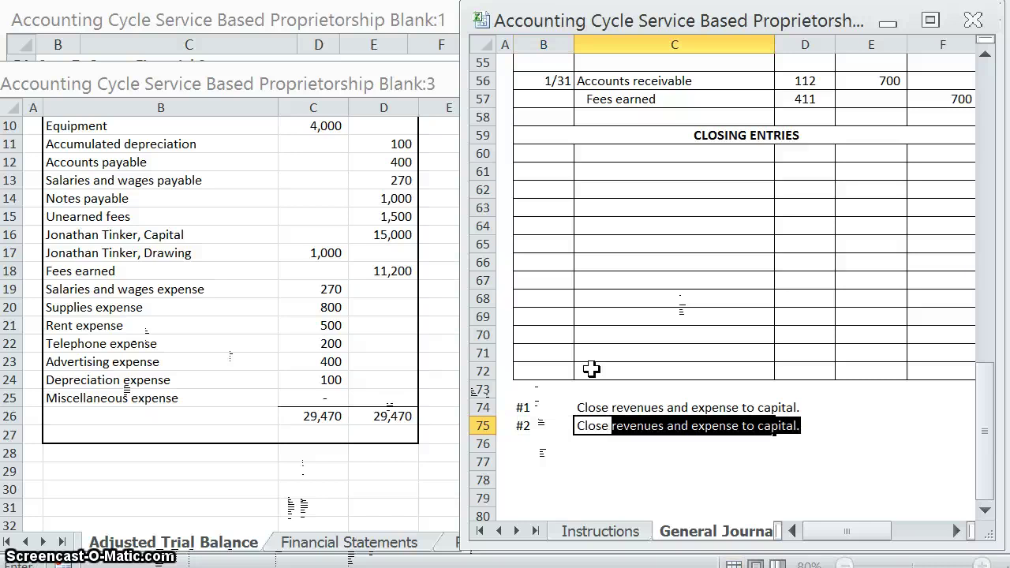
type("awing to c")
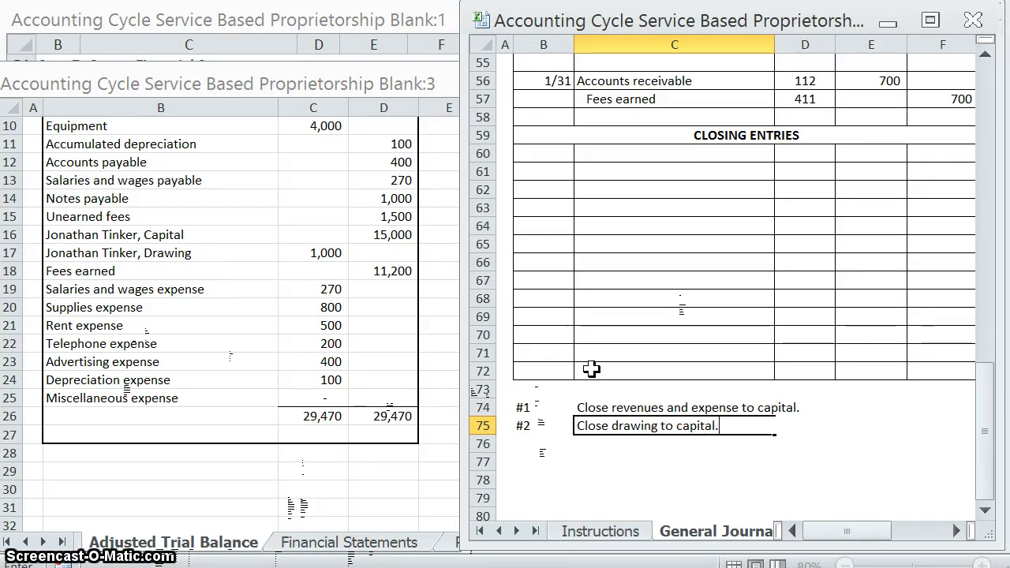
type("apital.")
left_click(590, 464)
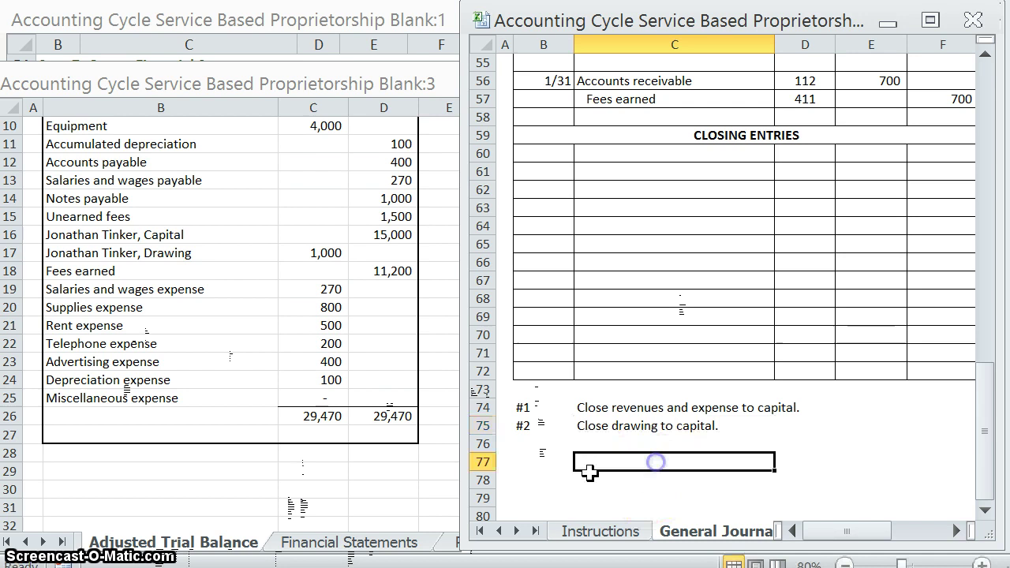
left_click(527, 409)
Step: Date the first closing entry 1/31 in B60
left_click(604, 241)
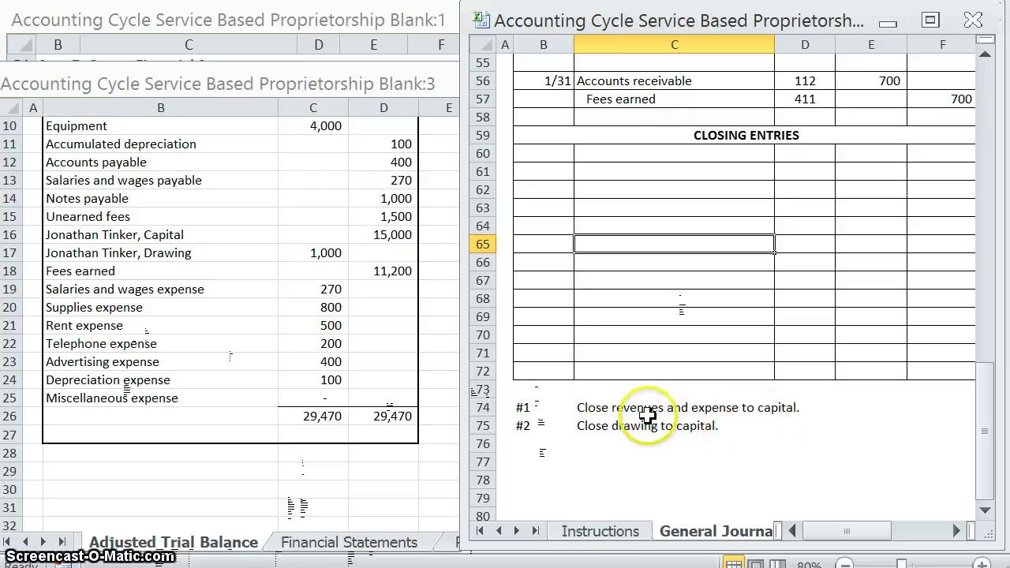
left_click(647, 410)
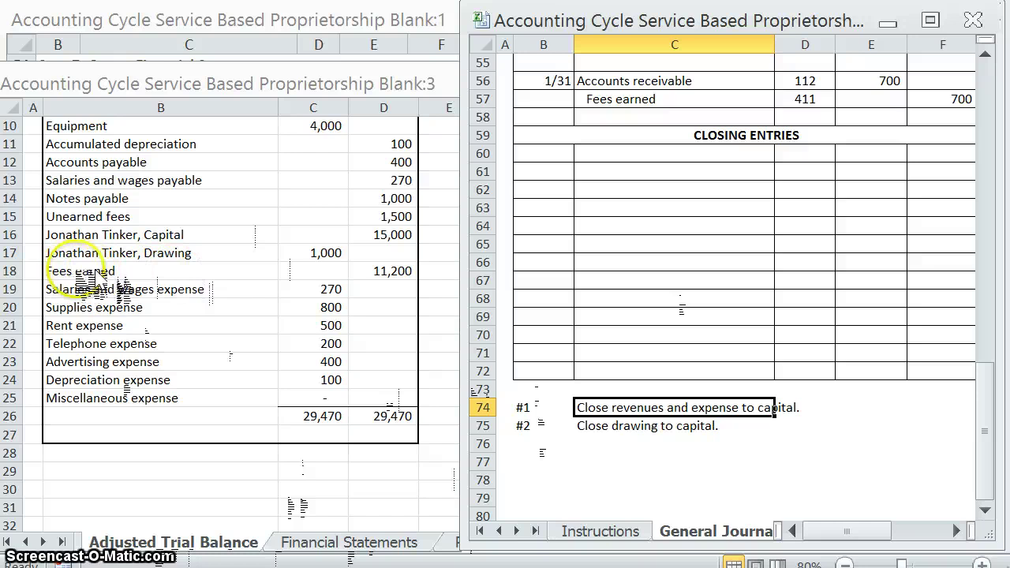
left_click(395, 271)
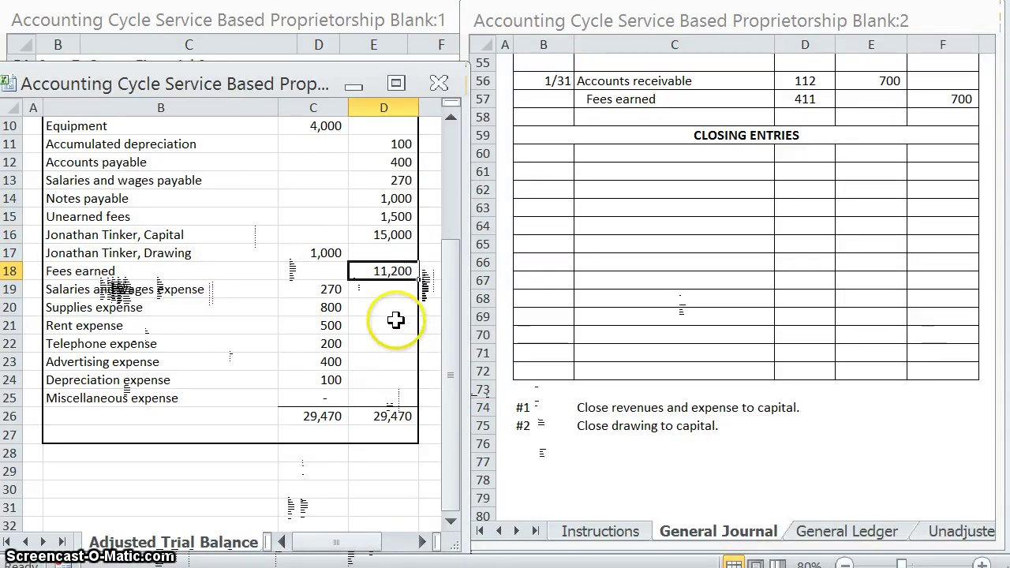
left_click(537, 152)
type("1/")
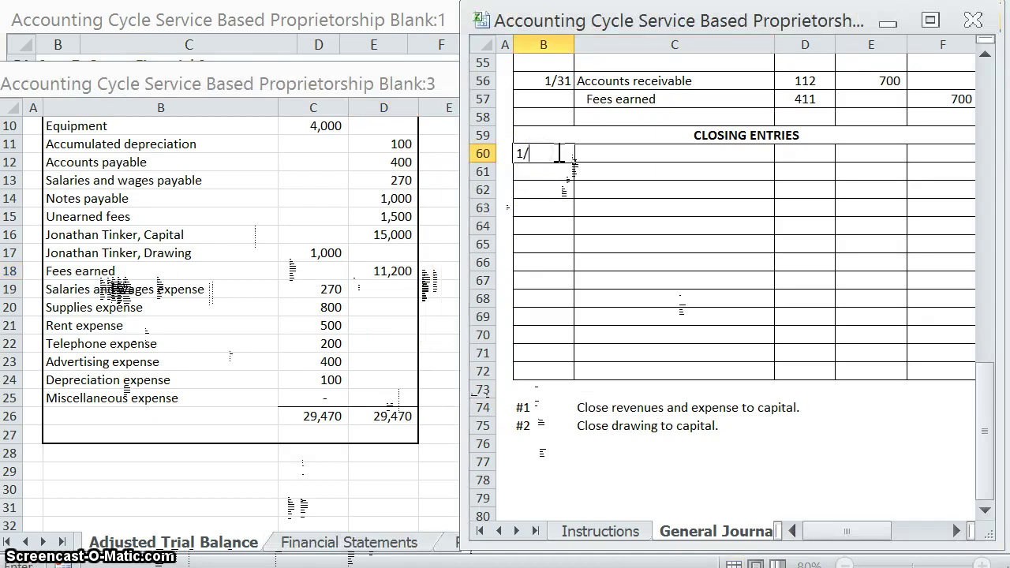
type("31")
key("Tab")
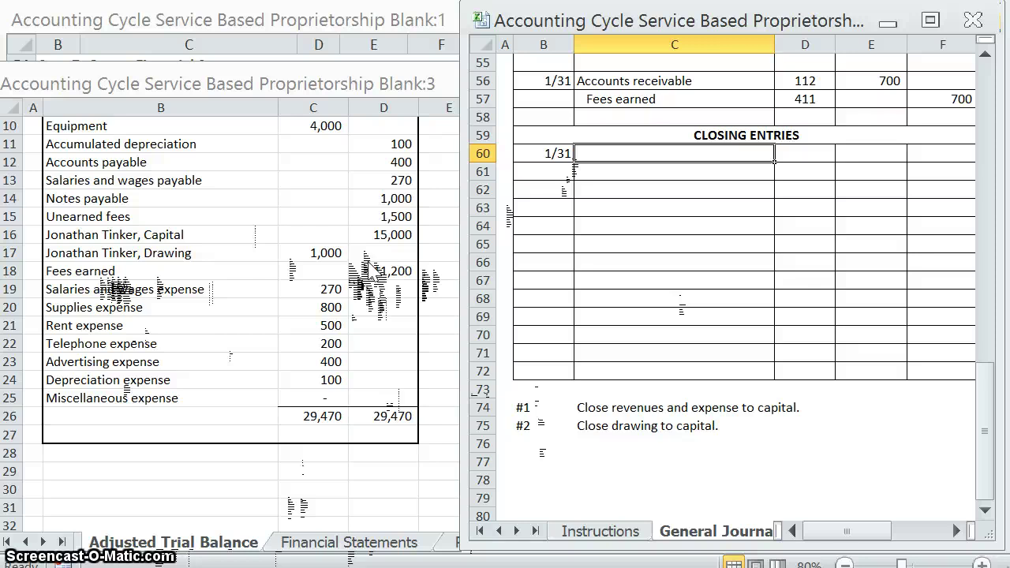
Step: Enter Fees earned in C60 with an 11,200 debit
left_click(374, 271)
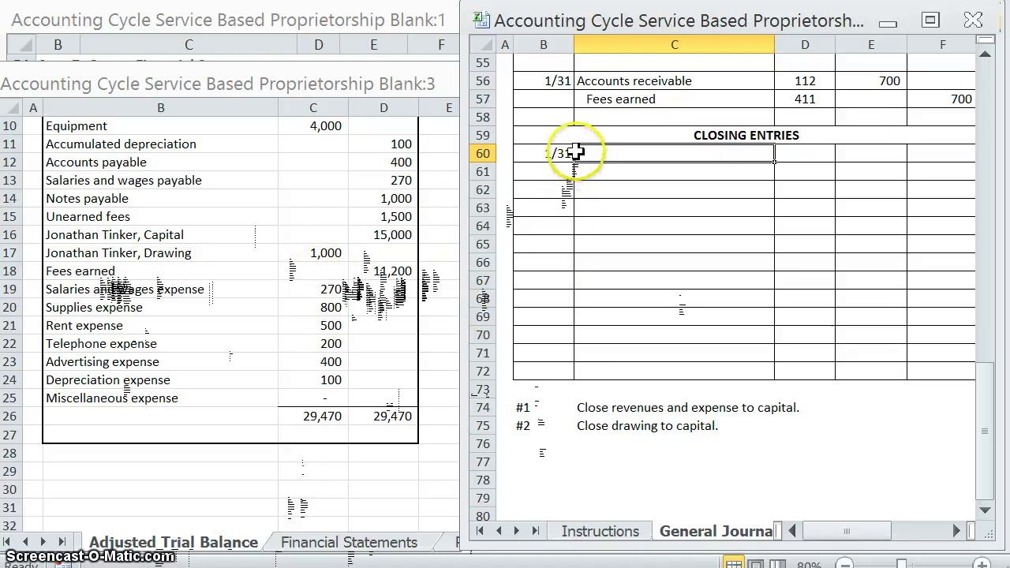
type("Fees earned")
key("Tab")
key("Tab")
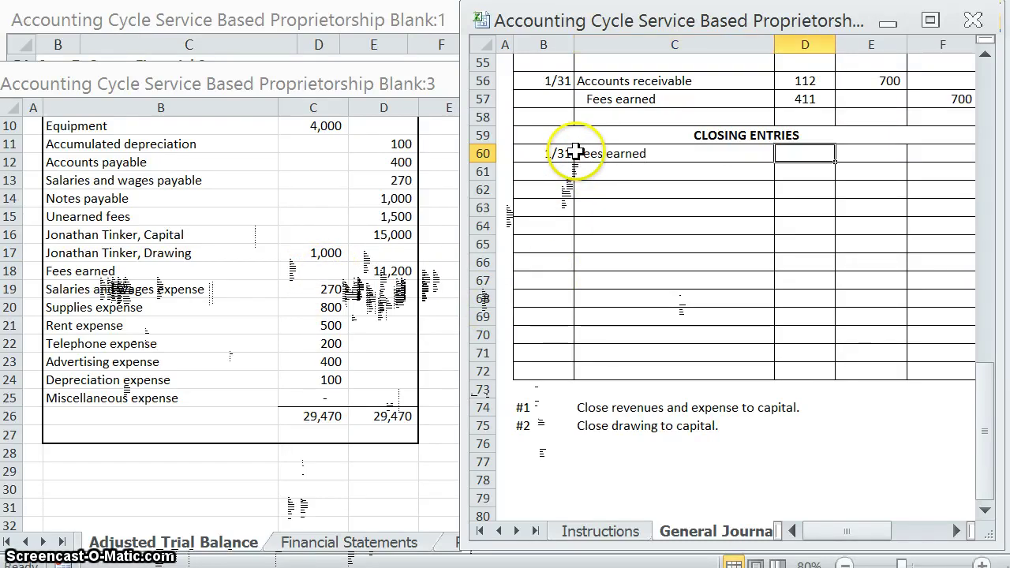
type("11,2")
type("00")
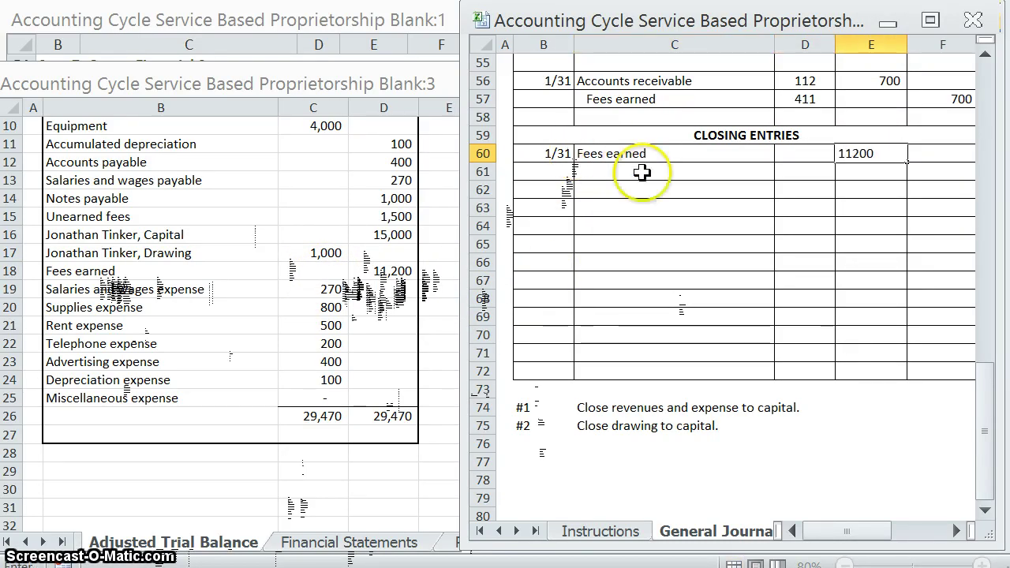
key("Return")
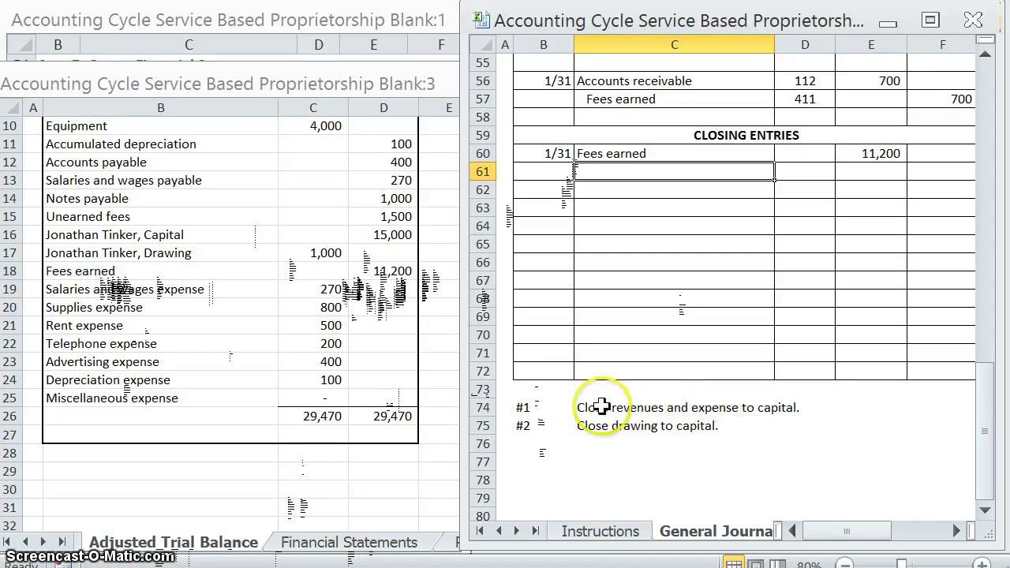
Step: Correct note #1 to read 'Close revenues and expenses to capital.'
left_click(599, 406)
left_click(724, 405)
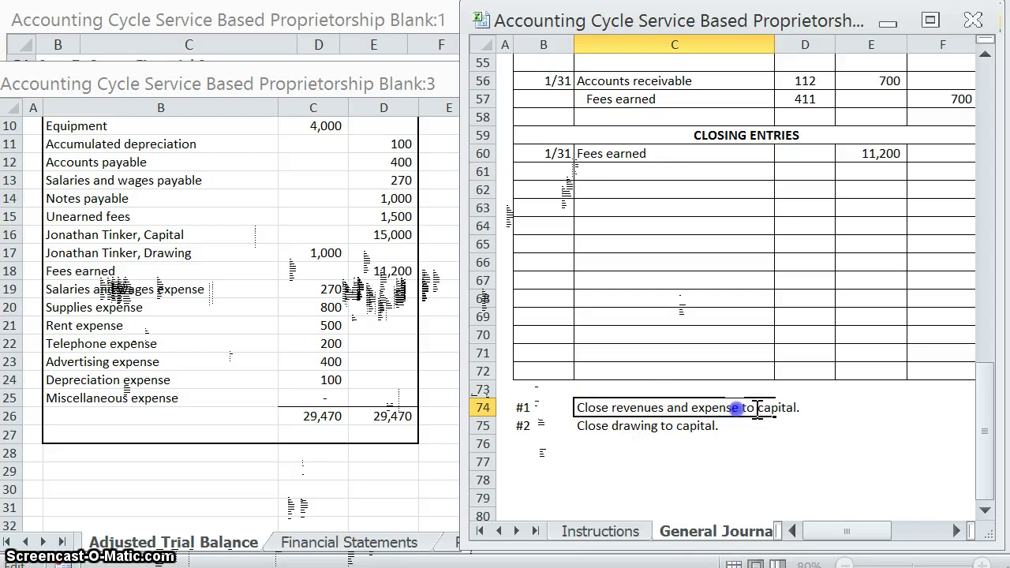
type("s")
left_click(270, 316)
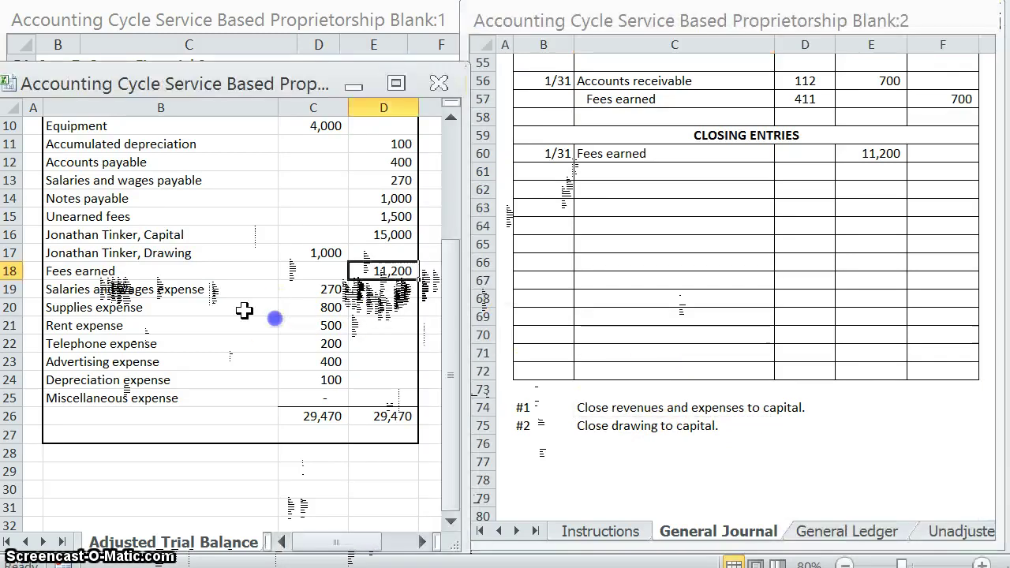
Step: Credit Salaries and wages expense 270 and Supplies expense 800
left_click(599, 170)
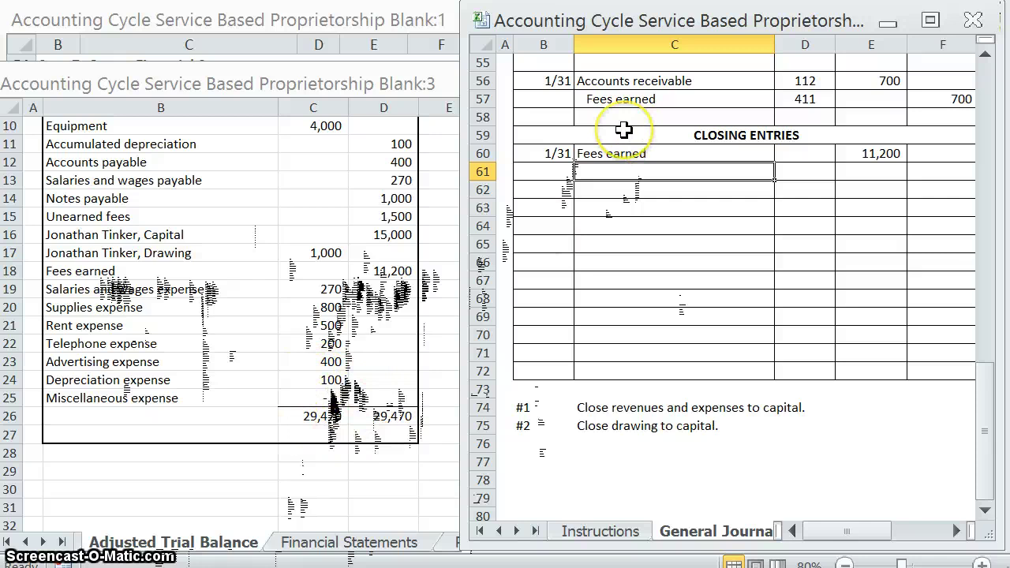
type("S")
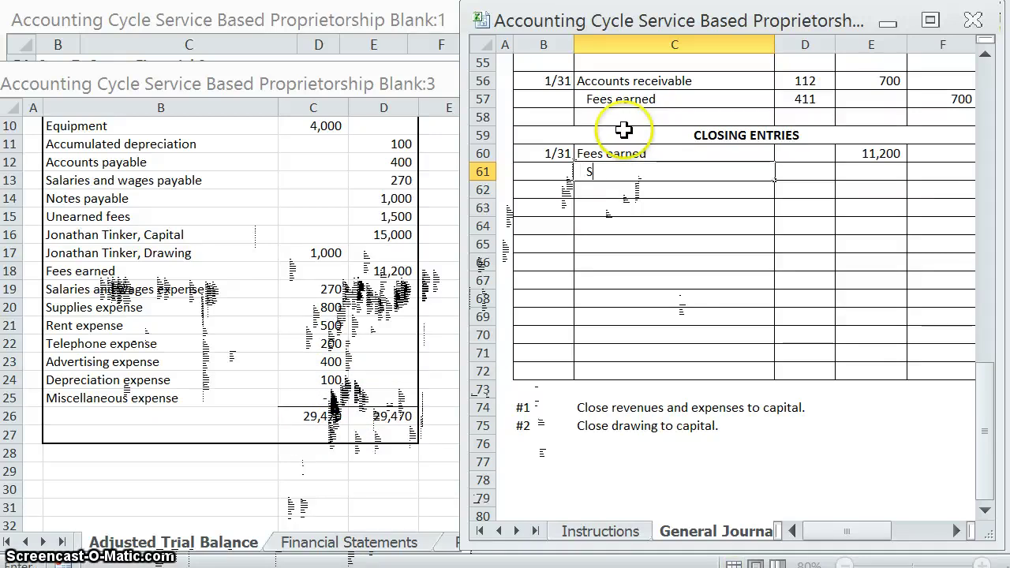
type("alaries and wag")
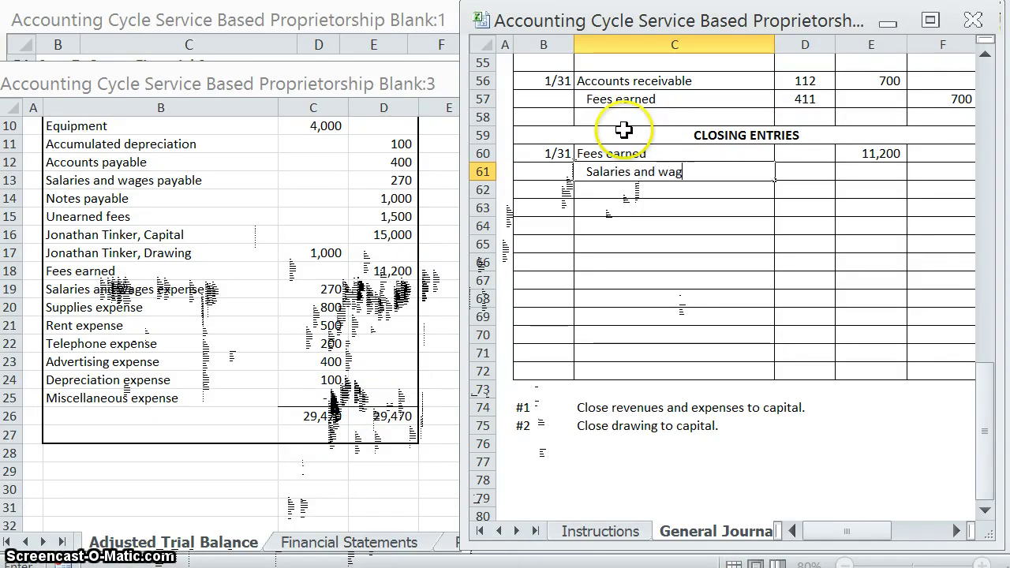
type("es expense")
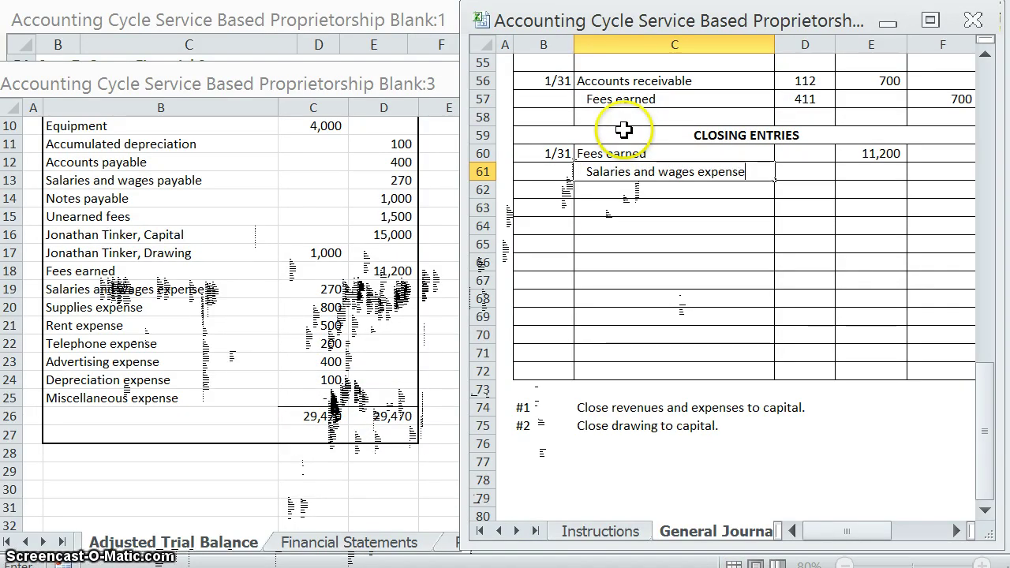
key("Tab")
key("Tab")
key("Tab")
type("270")
key("Return")
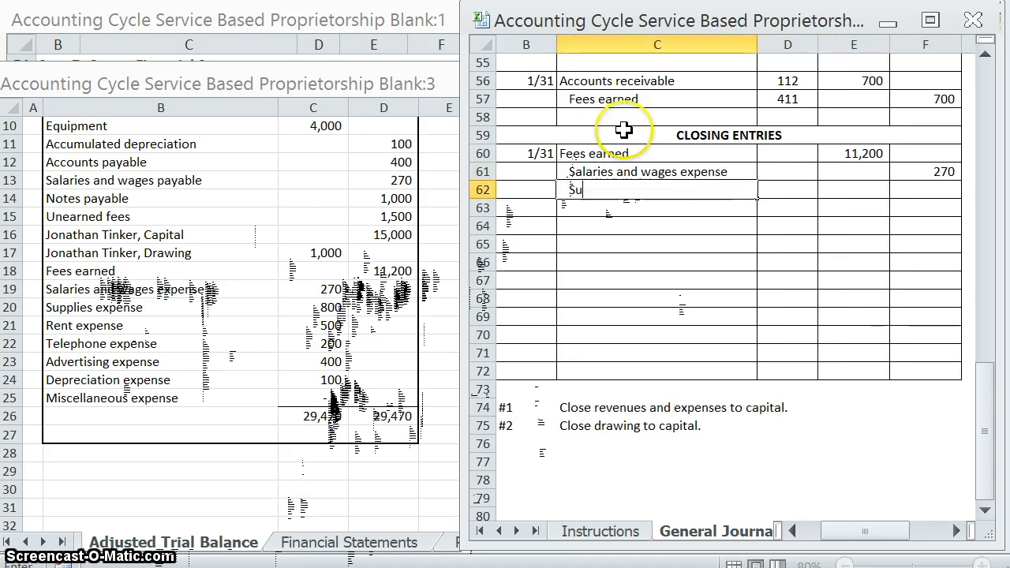
type("Supplies expense")
key("Tab")
key("Tab")
key("Tab")
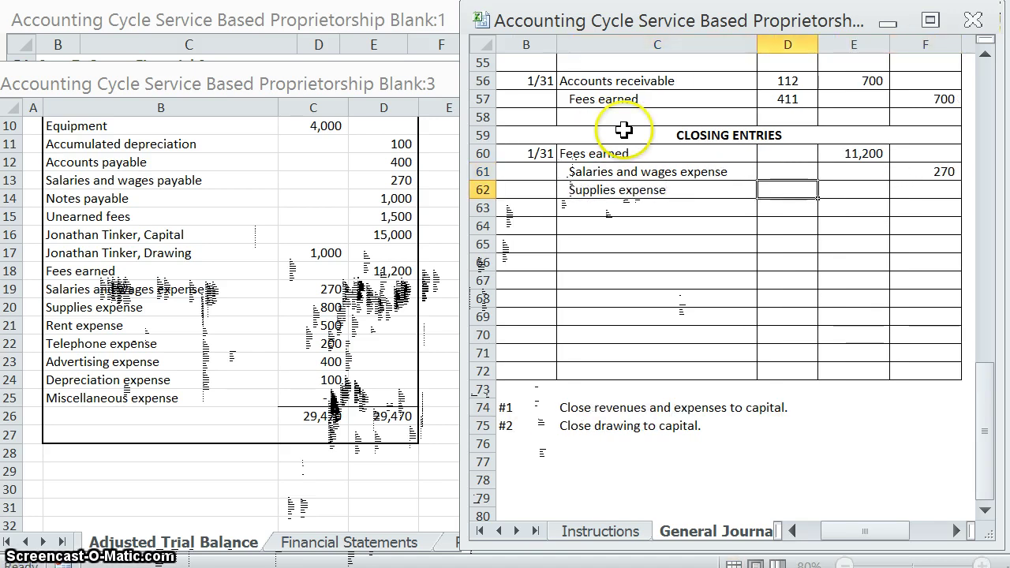
type("800")
key("Return")
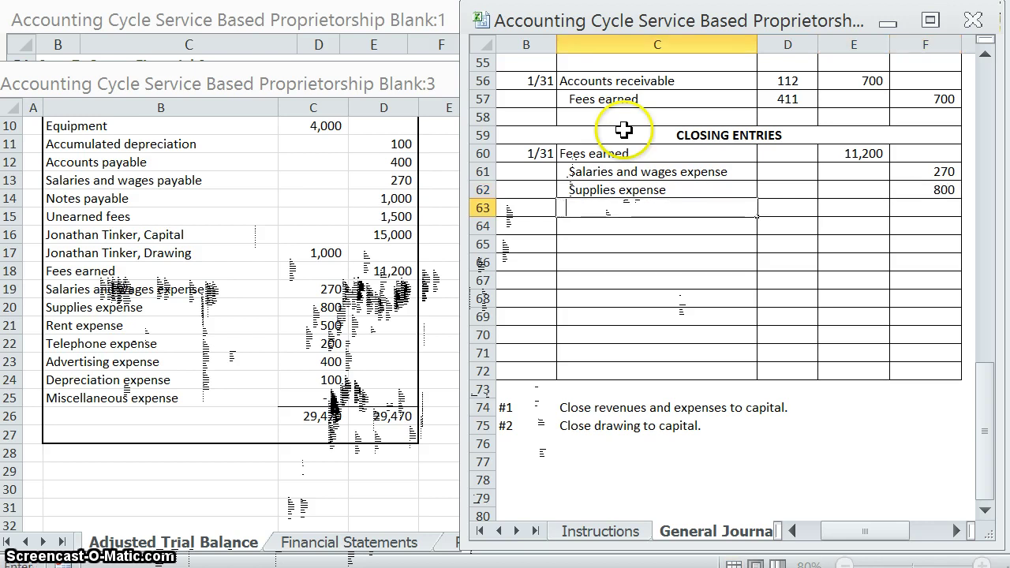
Step: Credit Rent expense 500 and Telephone expense 200
type("rent")
key("BackSpace")
key("BackSpace")
key("BackSpace")
key("BackSpace")
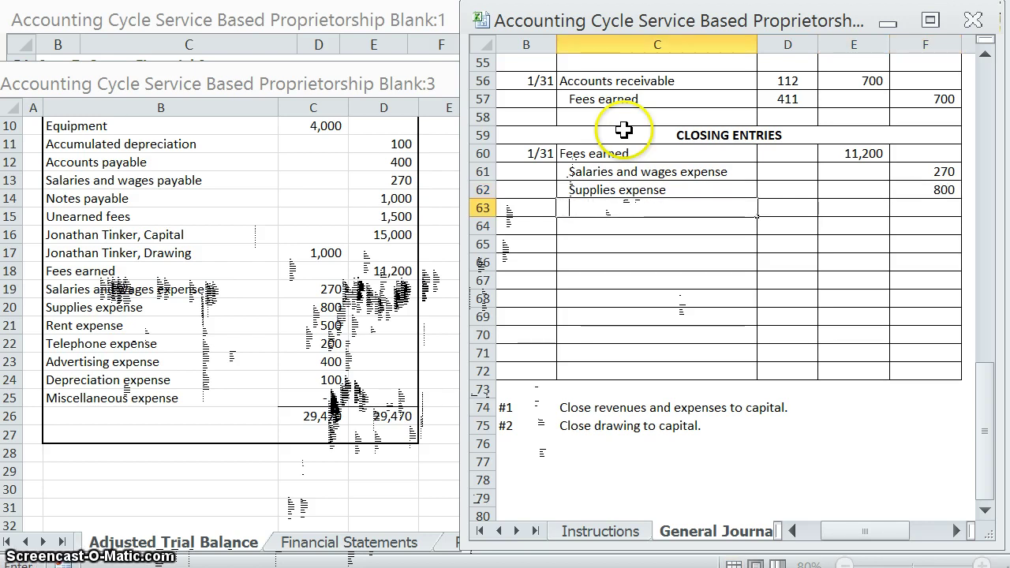
type("Ren")
key("Tab")
key("Tab")
key("Tab")
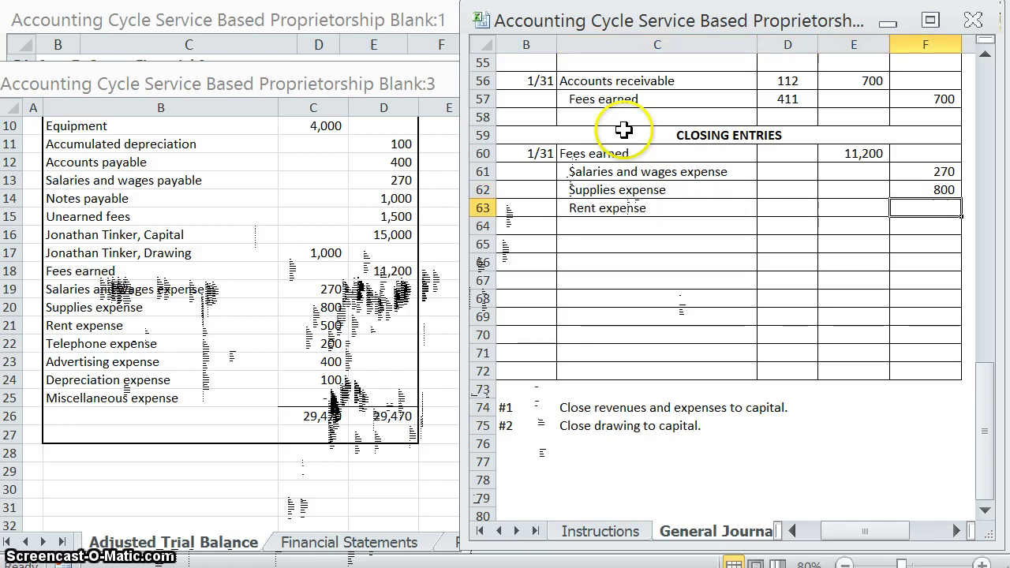
type("500")
key("Return")
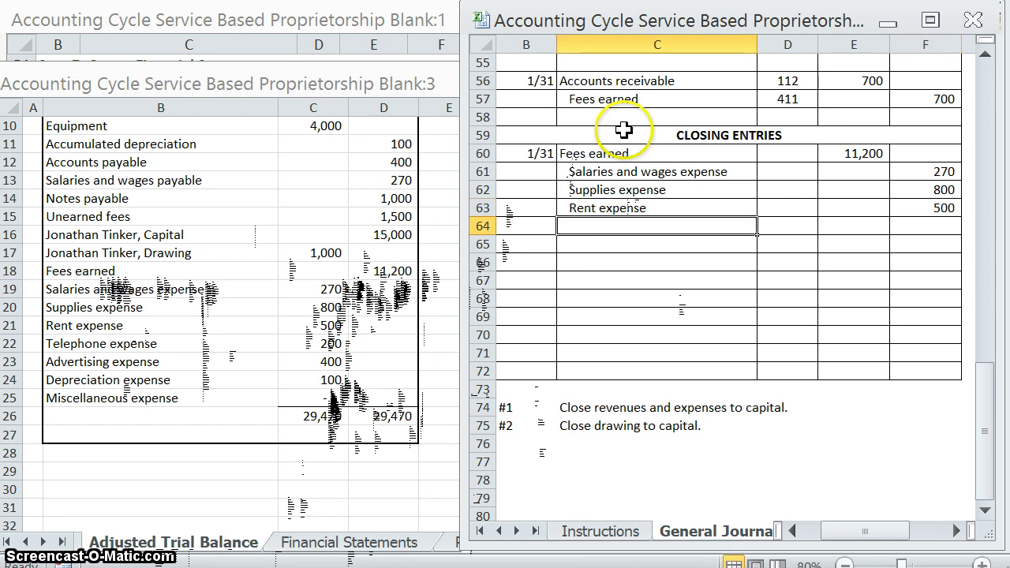
type("Telepho")
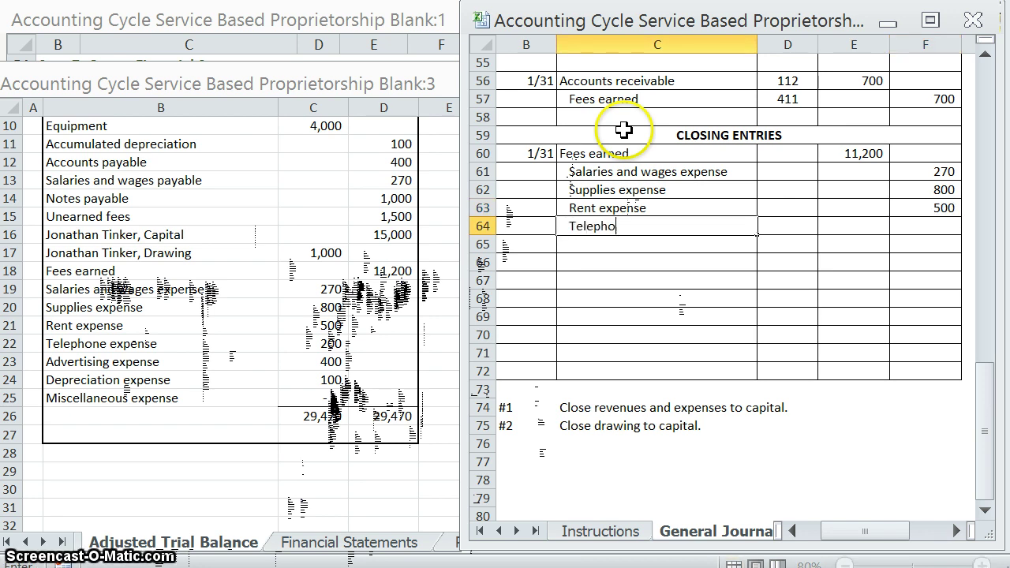
key("Tab")
key("Tab")
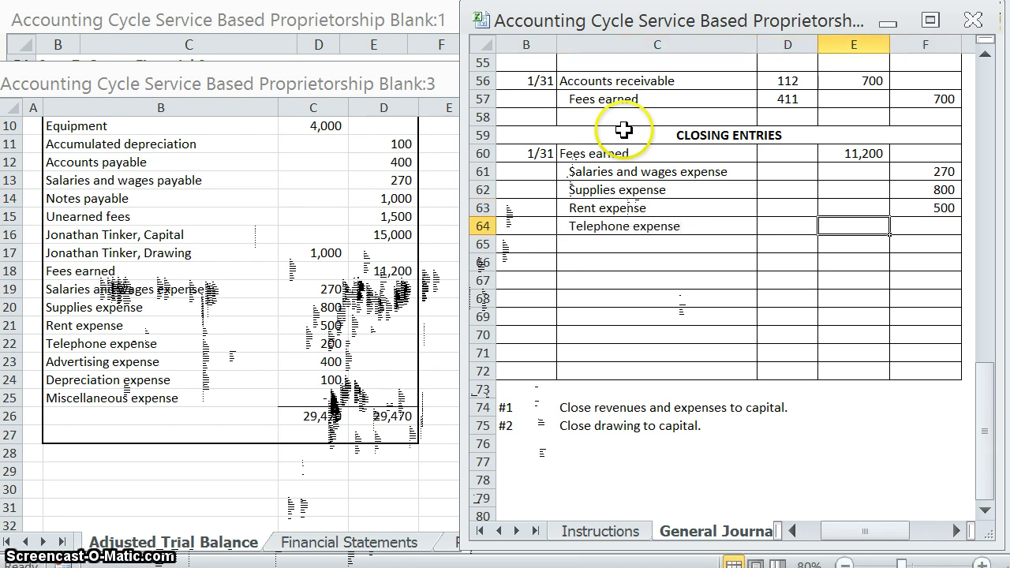
key("Tab")
type("200")
key("Return")
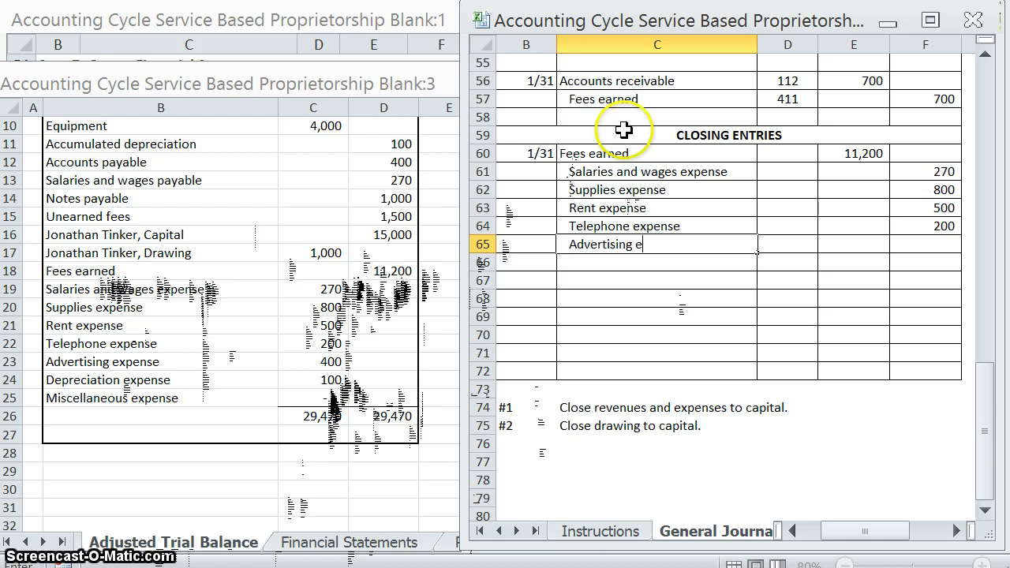
Step: Credit Advertising expense 400 and Depreciation expense 100
type("Advertising expense")
key("Tab")
key("Tab")
key("Tab")
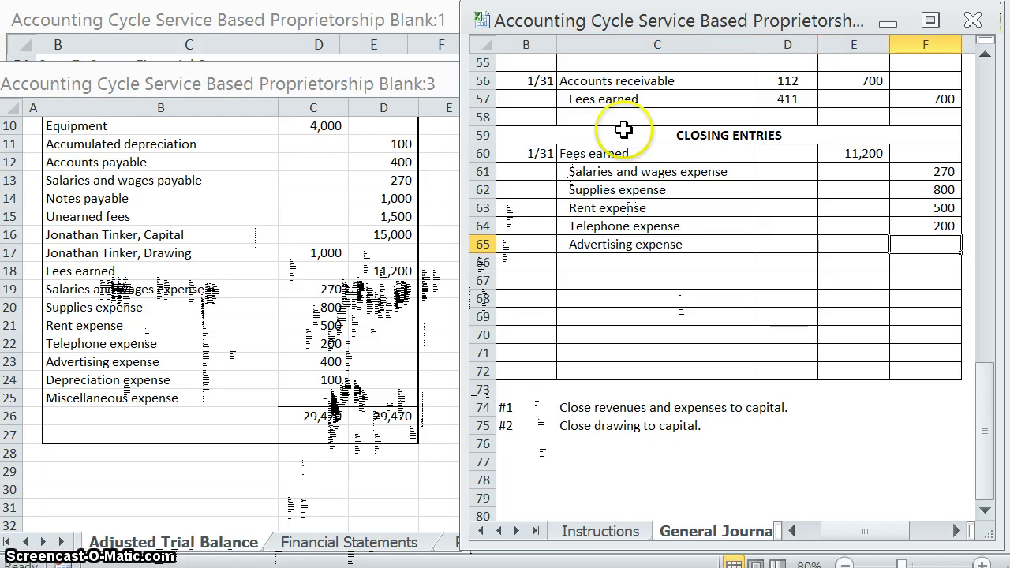
type("400")
key("Return")
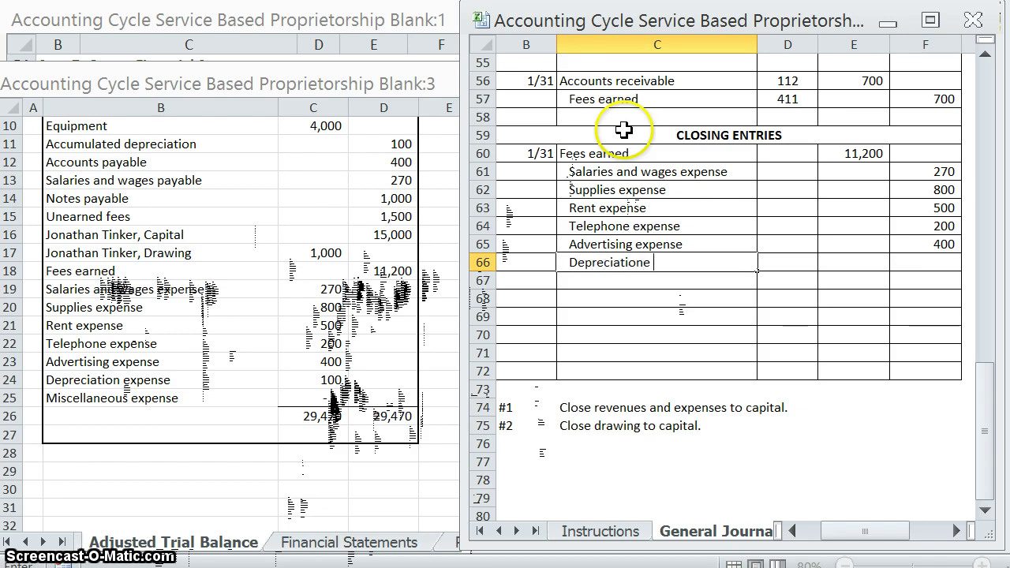
type("Depreciation expense")
key("Tab")
key("Tab")
key("Tab")
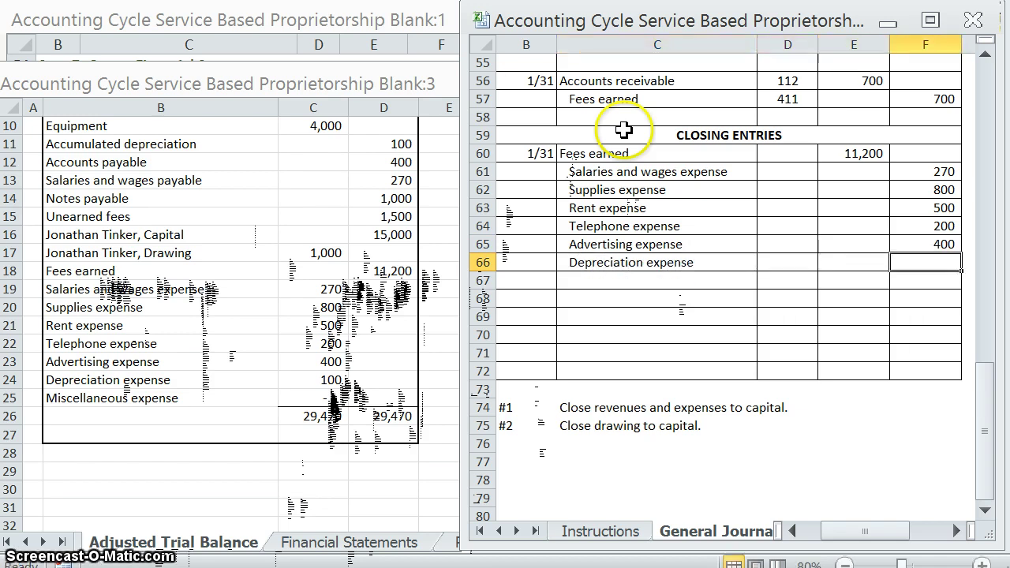
type("100")
key("Return")
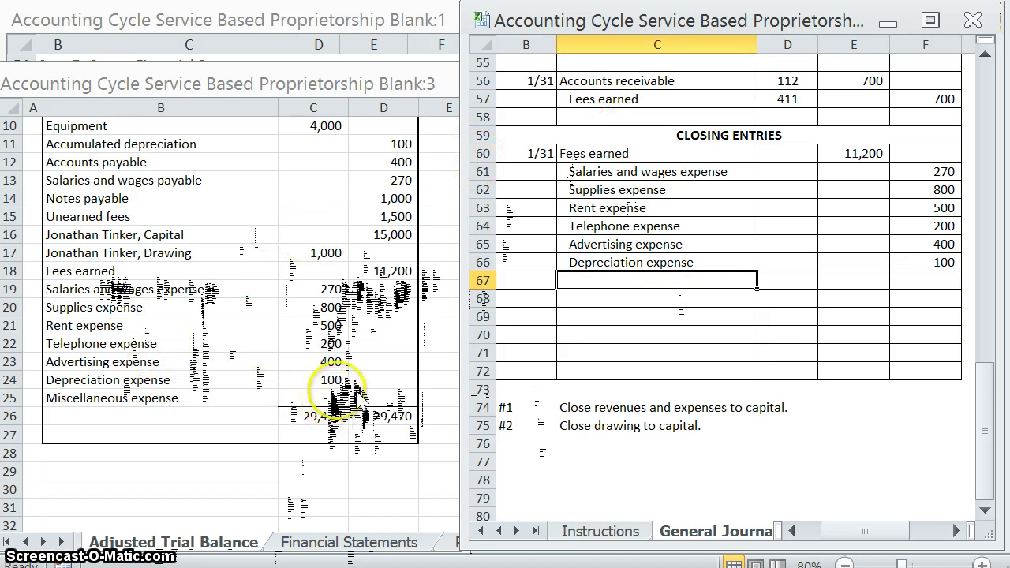
Step: Add a check total summing the expense credits F61:F66, giving 2,270
left_click(901, 261)
left_click(935, 422)
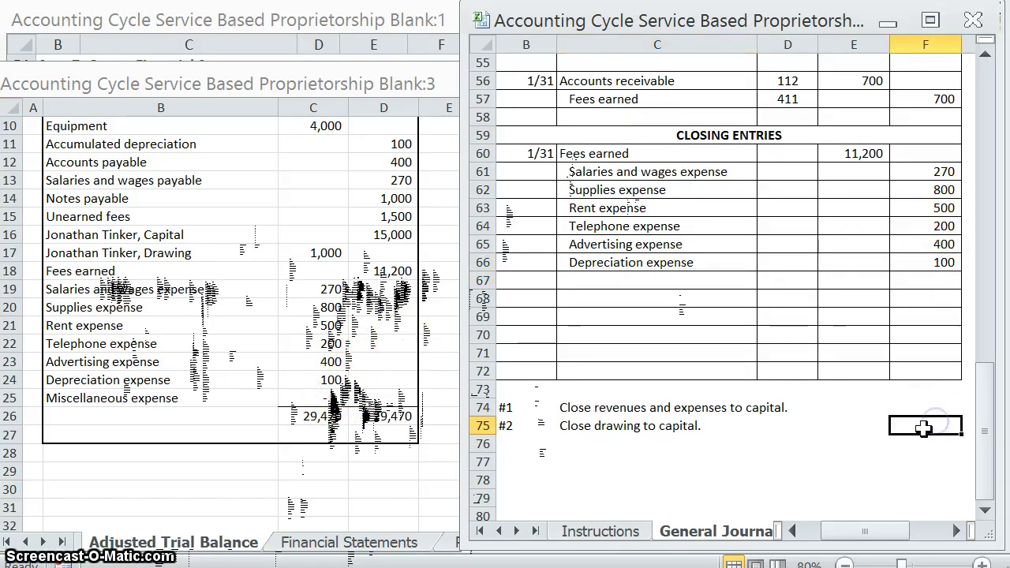
left_click(925, 423)
type("=")
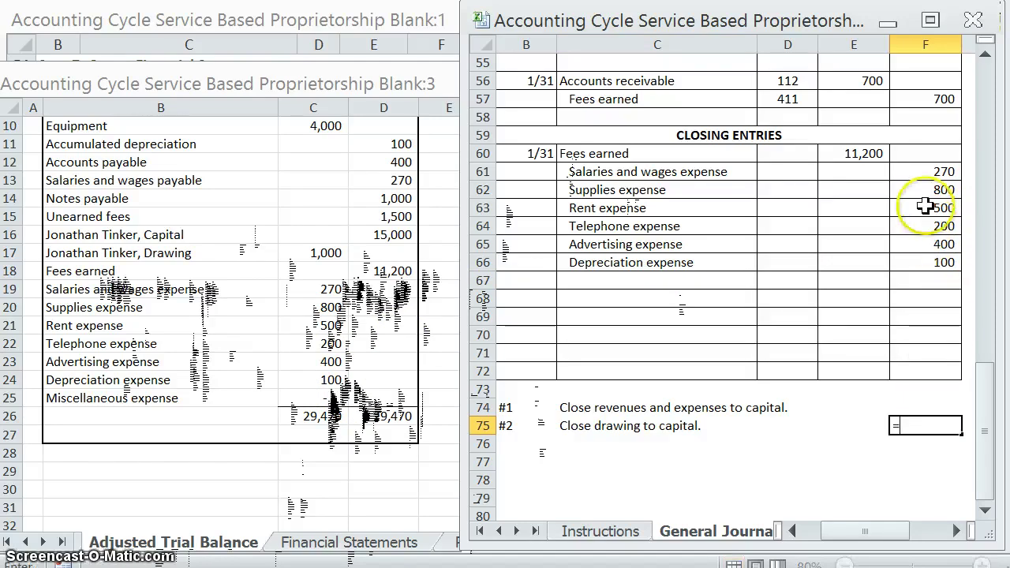
type("SUM(")
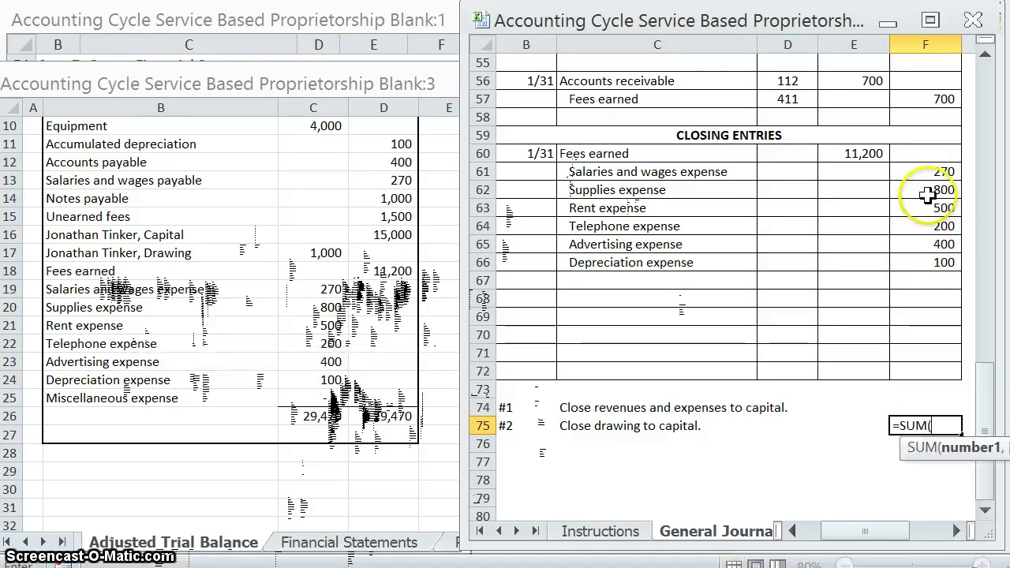
left_click_drag(944, 172, 939, 262)
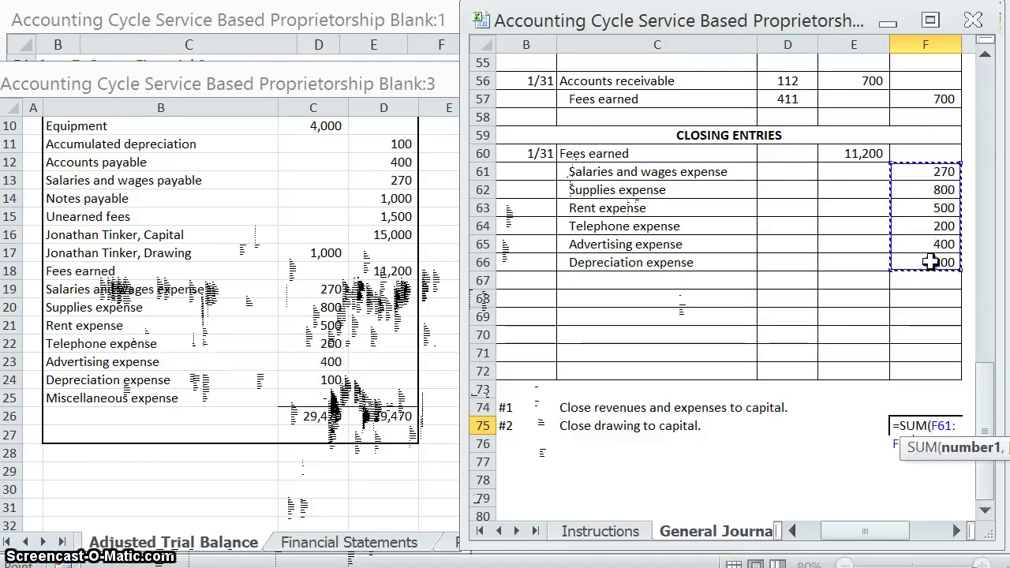
key("Return")
left_click(953, 424)
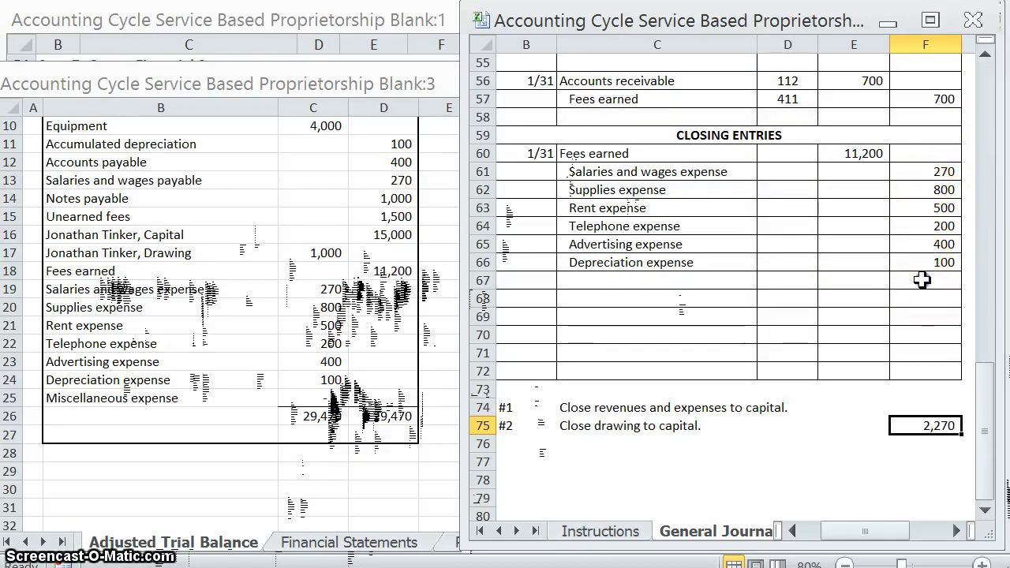
Step: Compute the 8,930 capital credit in F67 as Fees earned minus the expenses
left_click(922, 280)
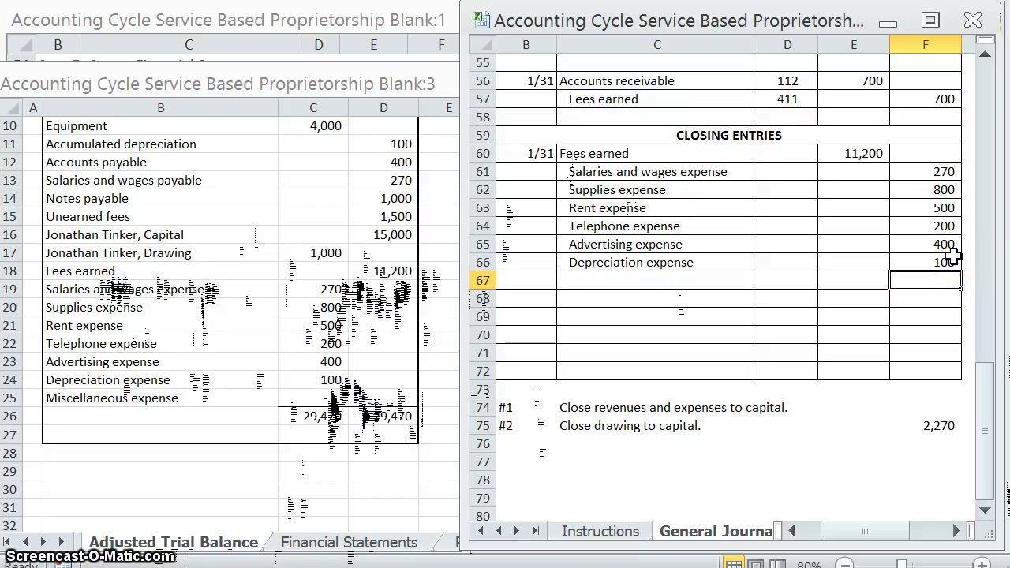
type("=")
left_click(853, 152)
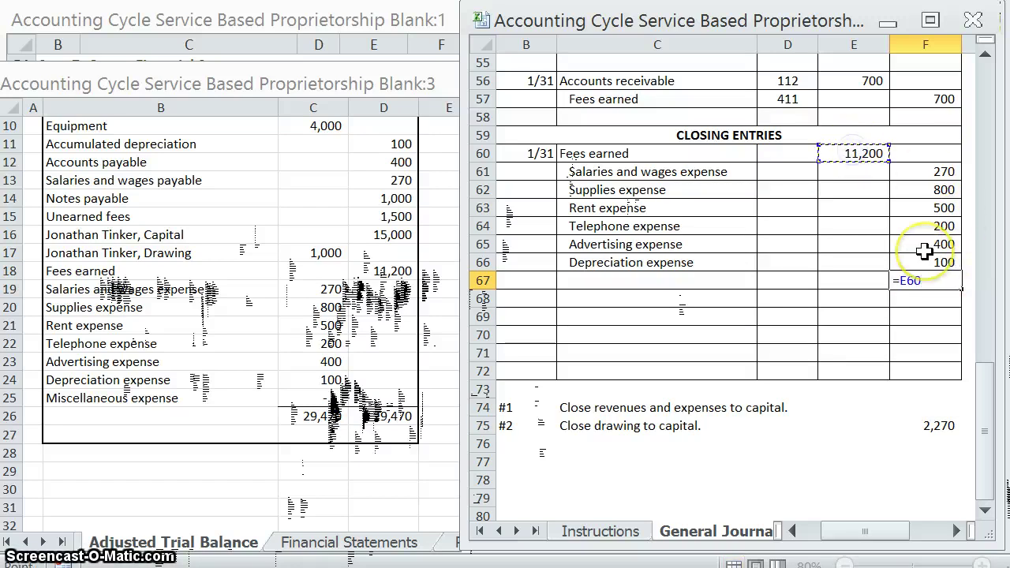
type("-")
left_click(941, 171)
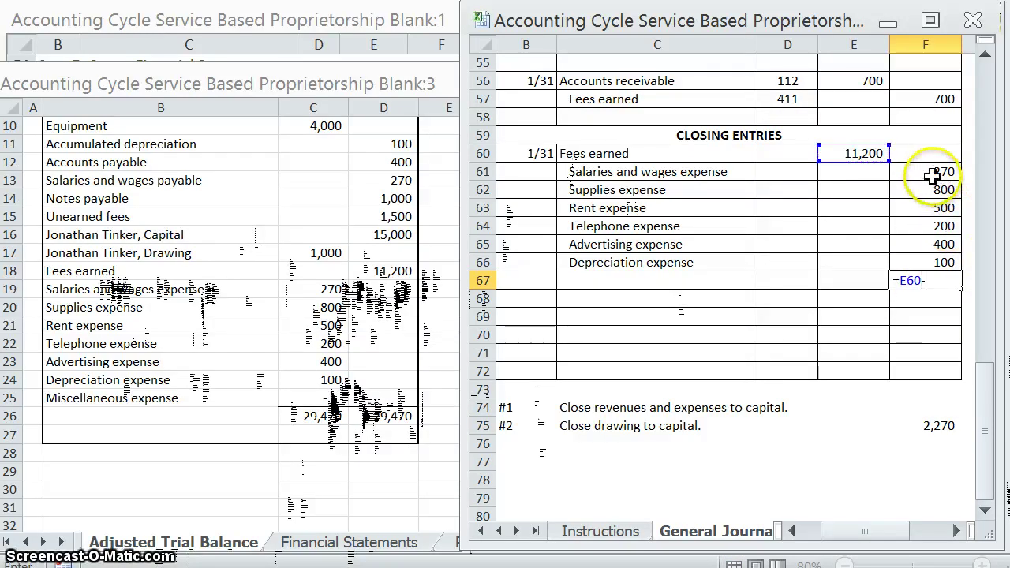
type("-")
left_click(935, 189)
type("-")
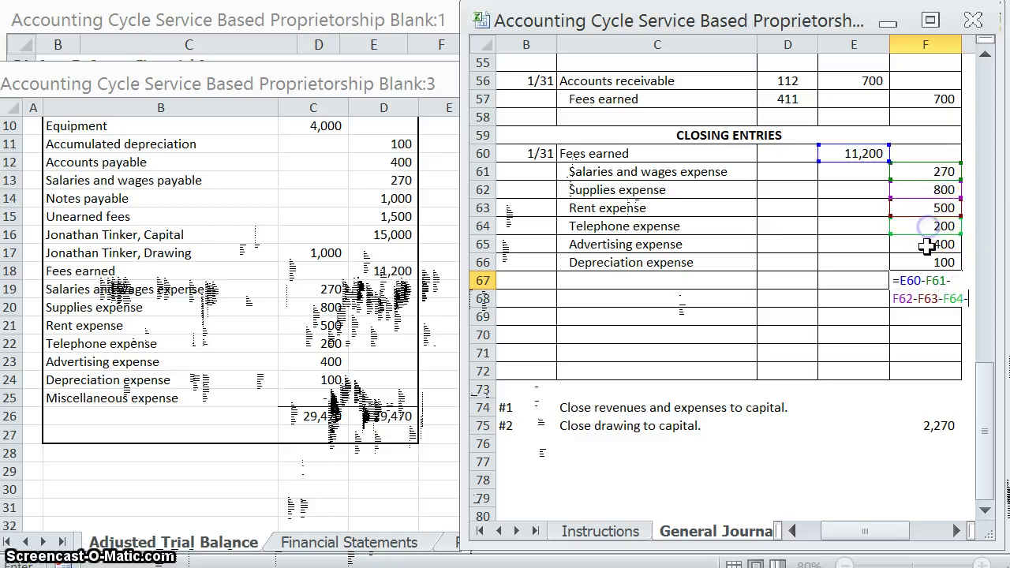
key("Return")
left_click(714, 279)
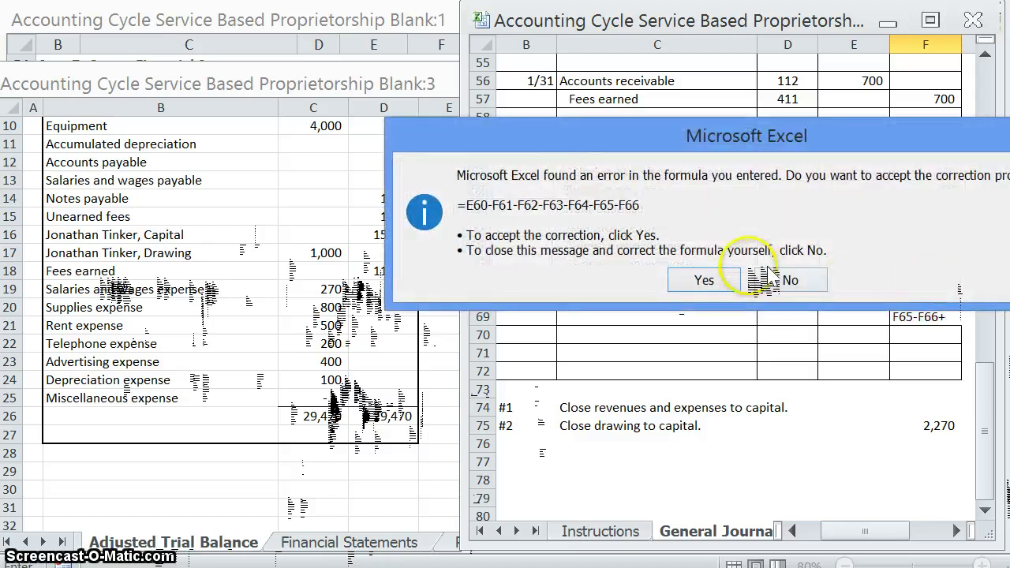
key("Up")
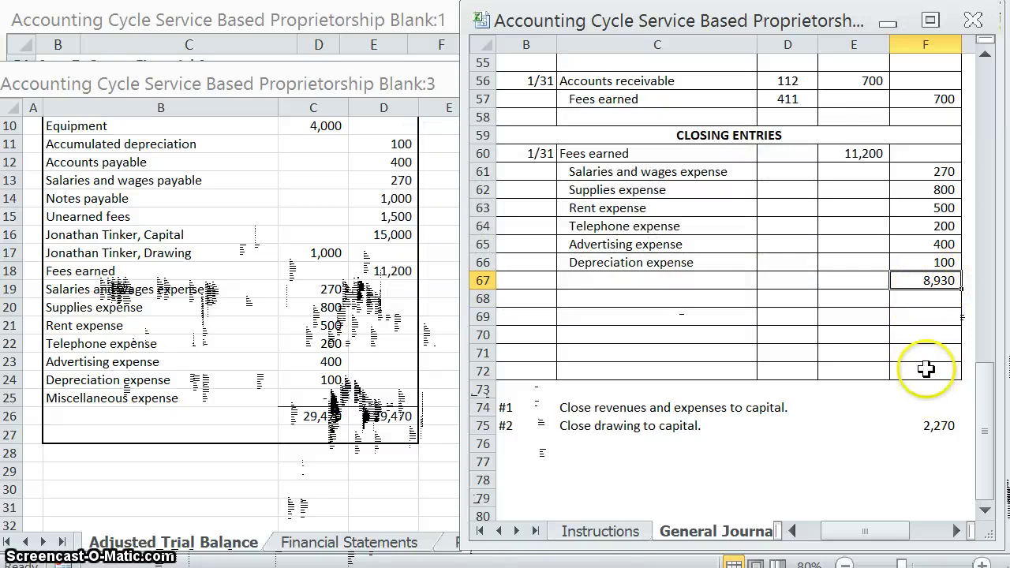
Step: Extend the check total to =SUM(F61:F67) so it reads 11,200
double_click(939, 426)
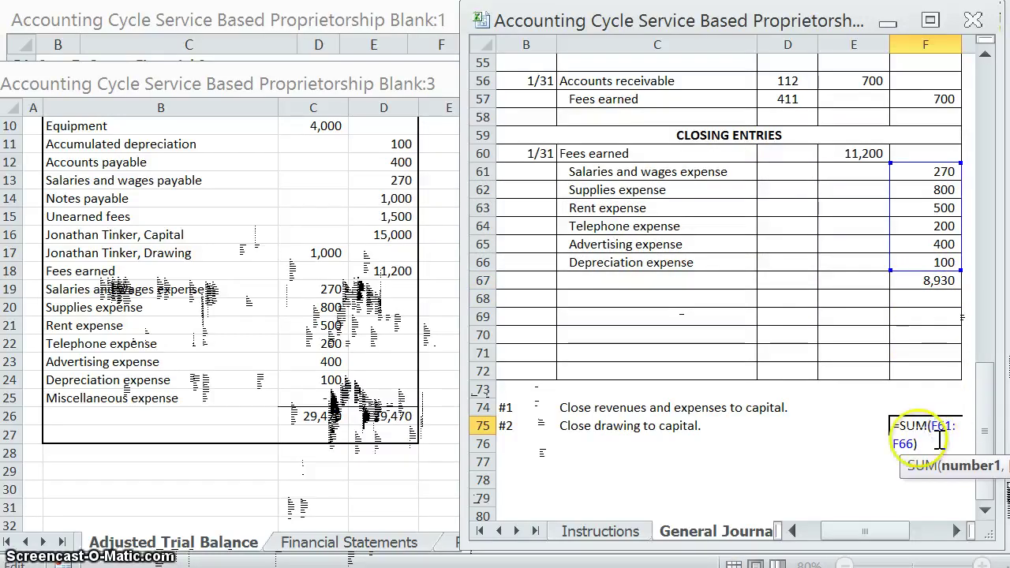
left_click(914, 432)
key("BackSpace")
type("7")
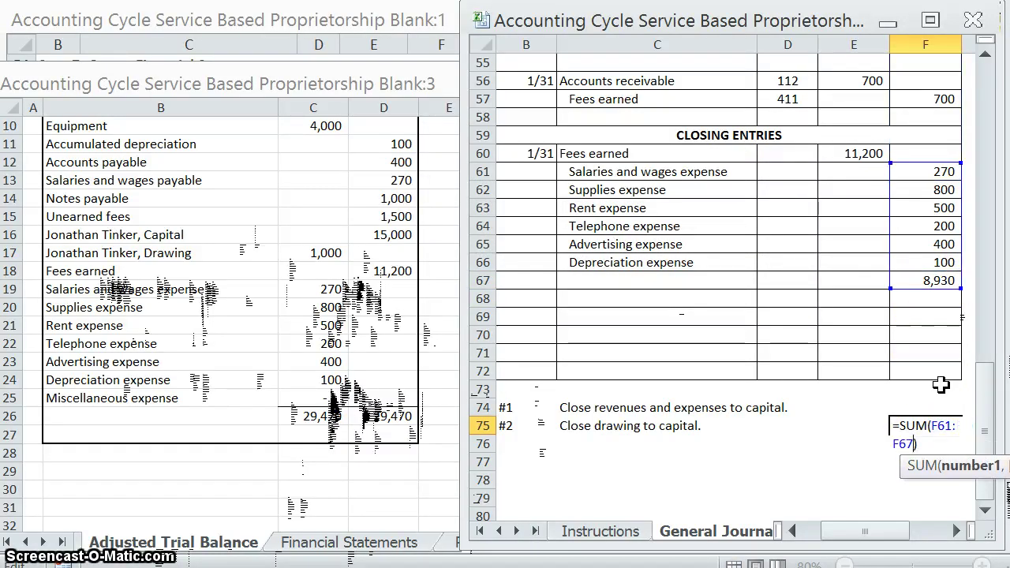
key("Return")
left_click(928, 426)
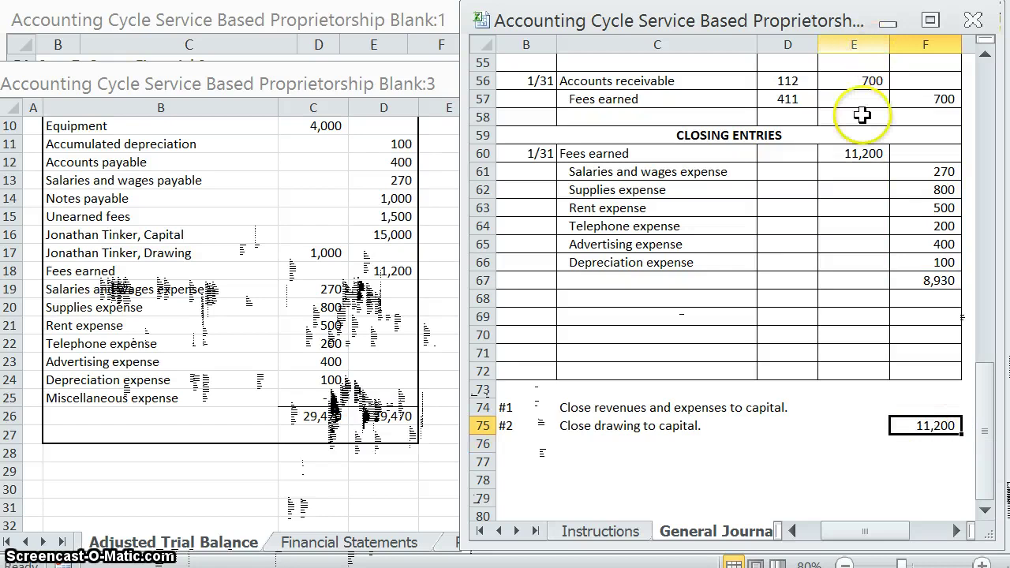
left_click(936, 280)
left_click(663, 285)
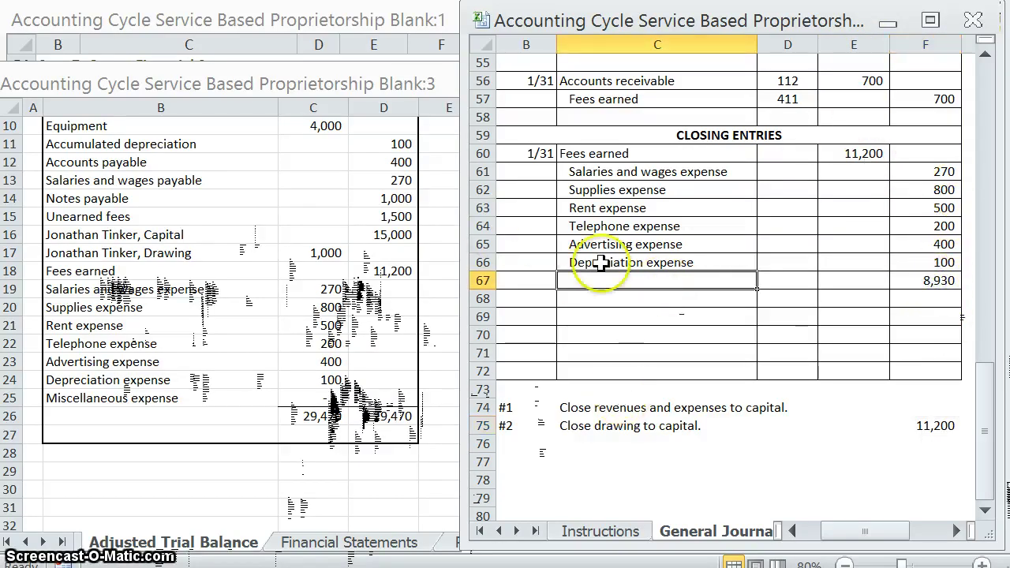
Step: Enter the owner's Capital account name in C67 beside the 8,930 credit
left_click(640, 274)
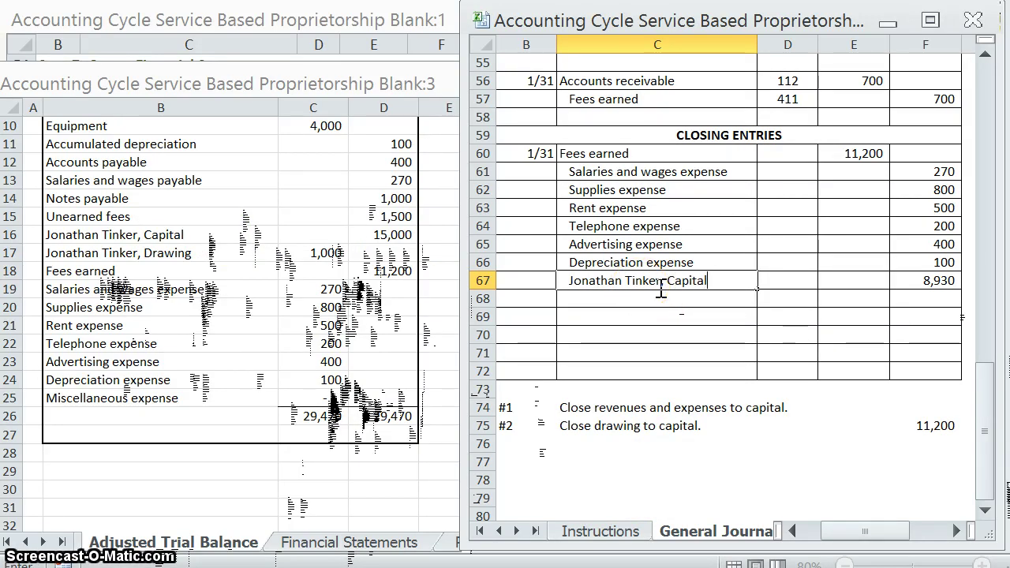
left_click(933, 281)
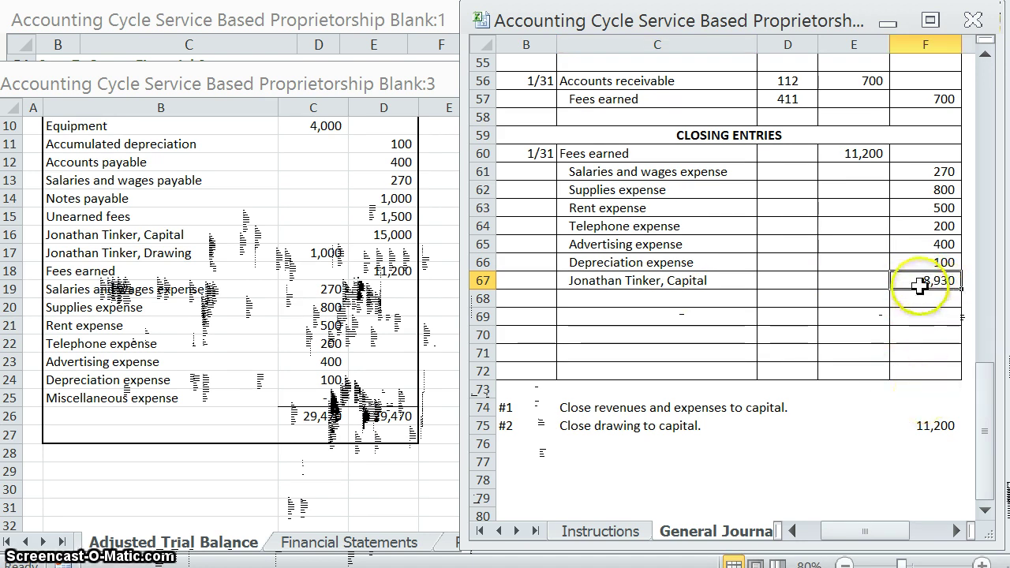
left_click(604, 314)
left_click(530, 316)
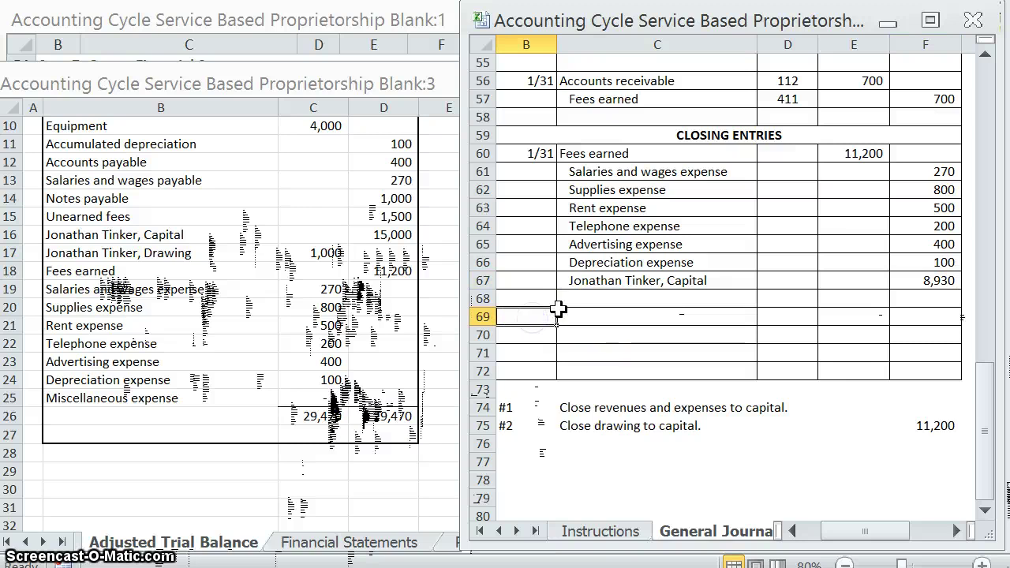
Step: Date the second entry 1/31, credit the owner's Drawing 1,000 and debit 1,000 in E69
type("1/31")
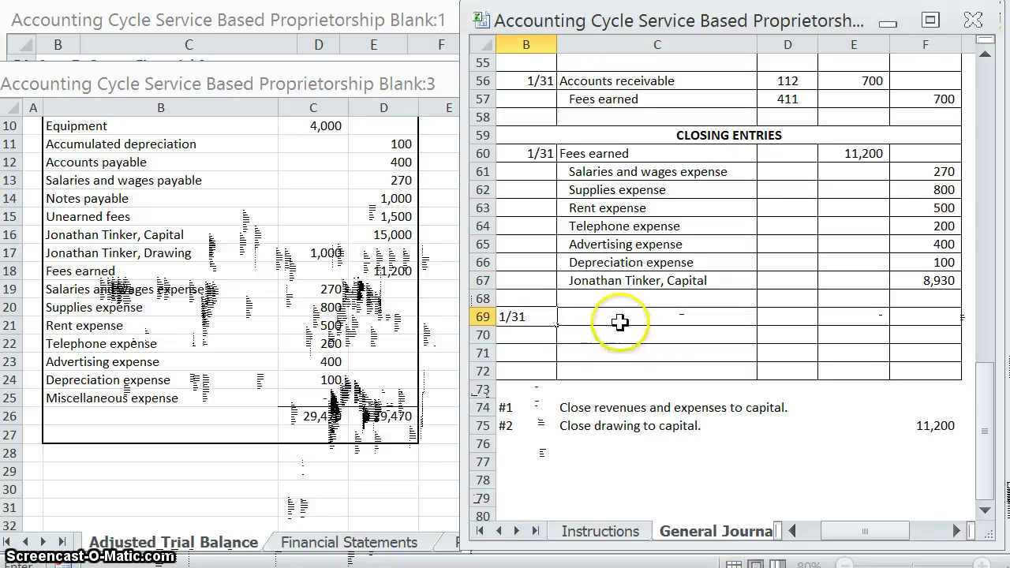
left_click(615, 320)
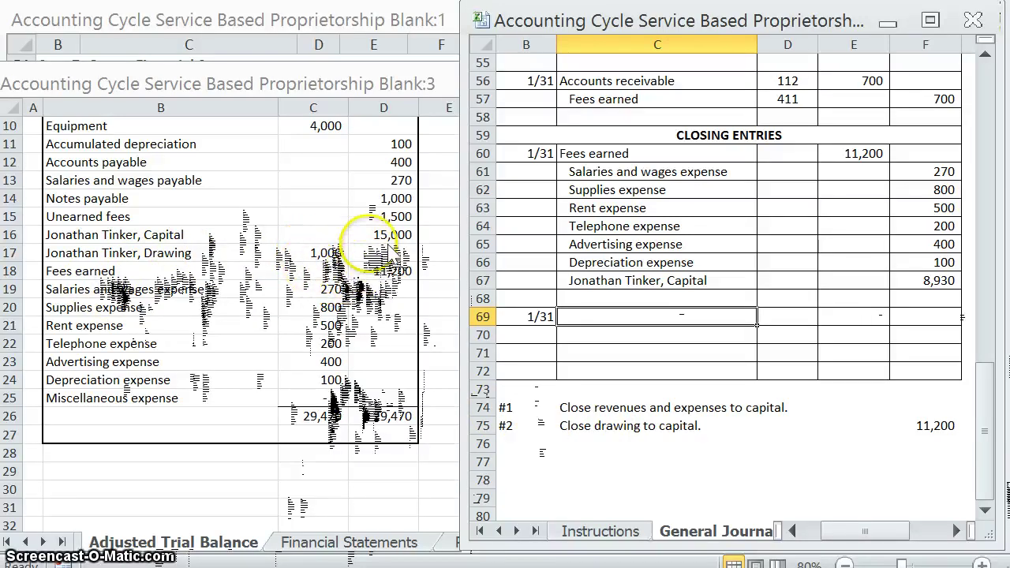
left_click(602, 334)
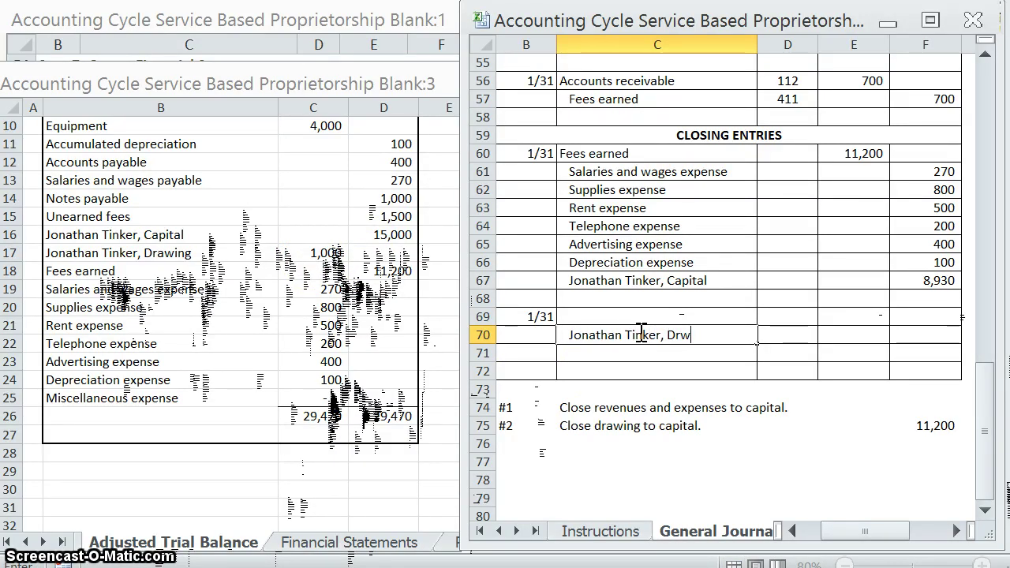
key("Tab")
key("Tab")
key("Tab")
type("1000")
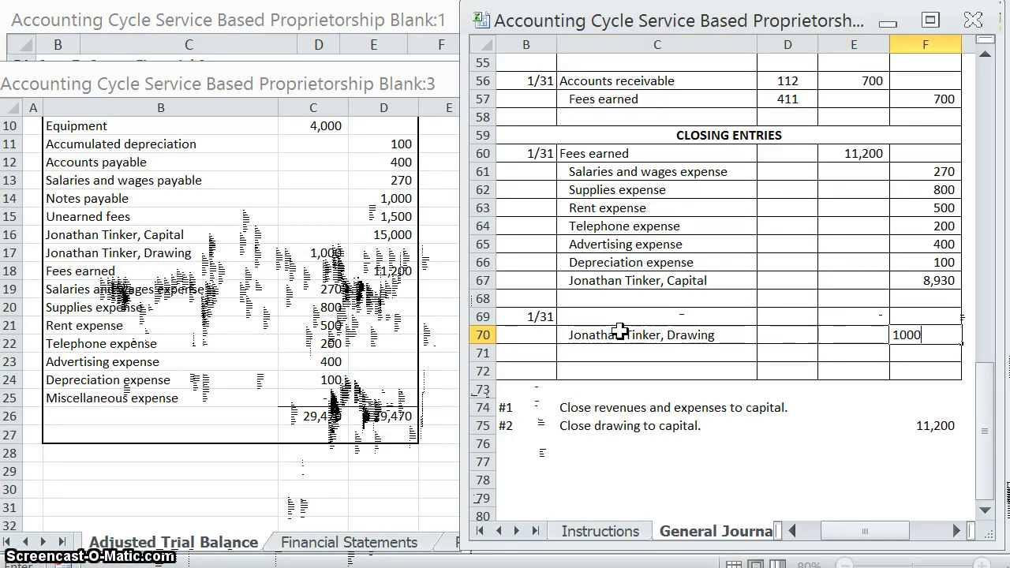
key("Up")
key("Left")
type("1000")
key("Return")
Step: Name the owner's Capital account as the debit in C69 and review the amounts
left_click(631, 325)
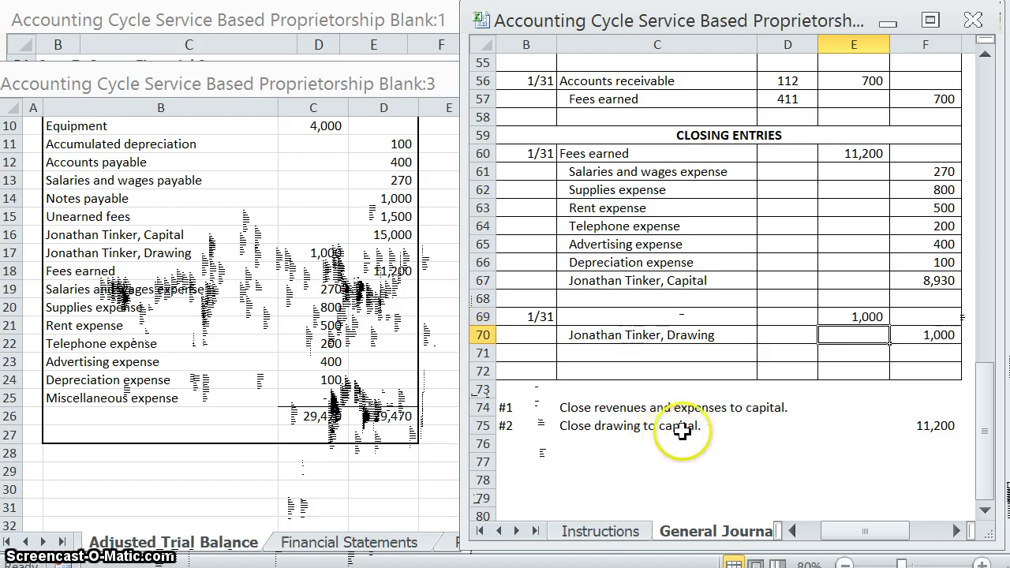
left_click(838, 317)
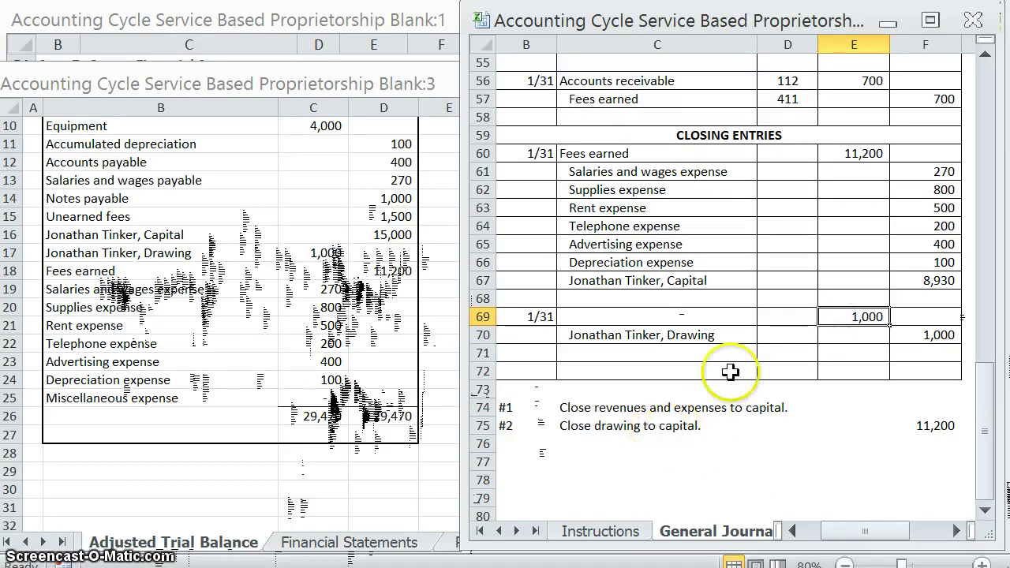
left_click(701, 316)
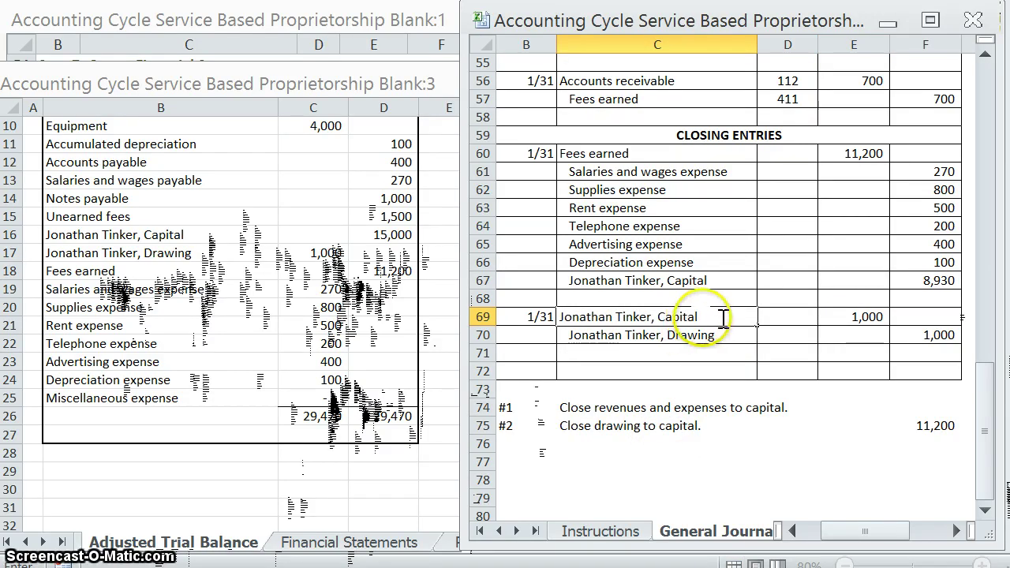
left_click(733, 356)
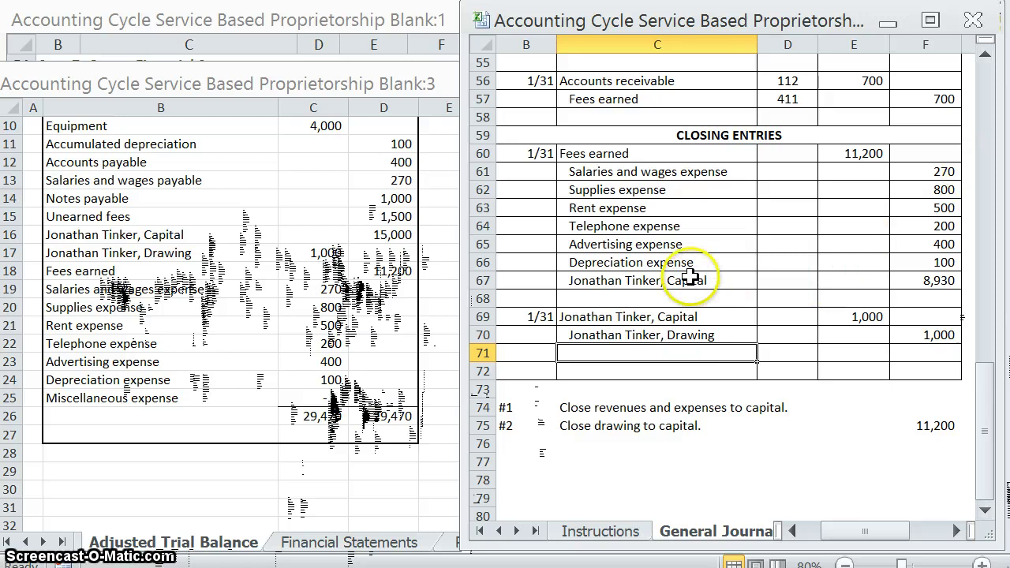
left_click(916, 284)
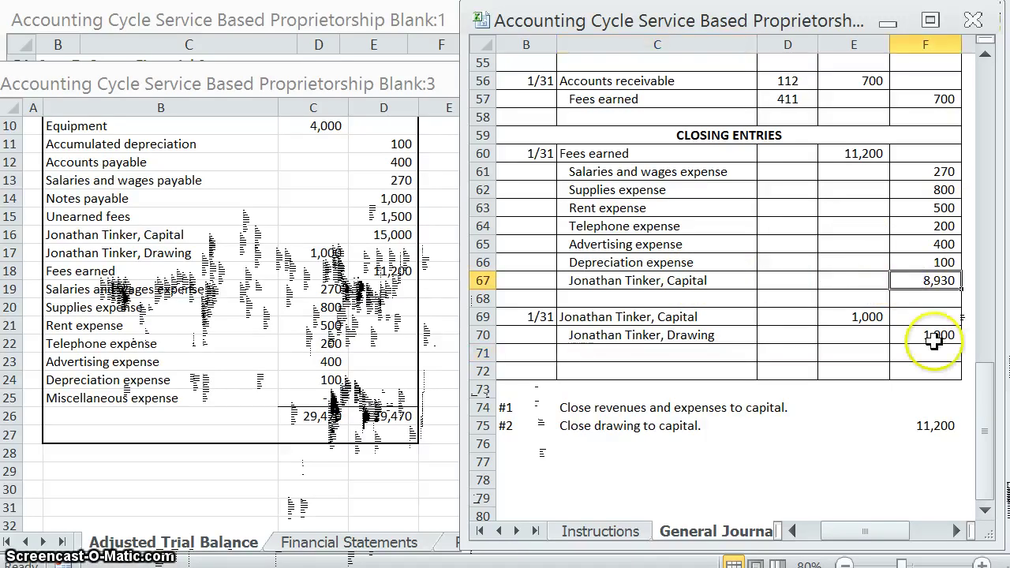
left_click(855, 316)
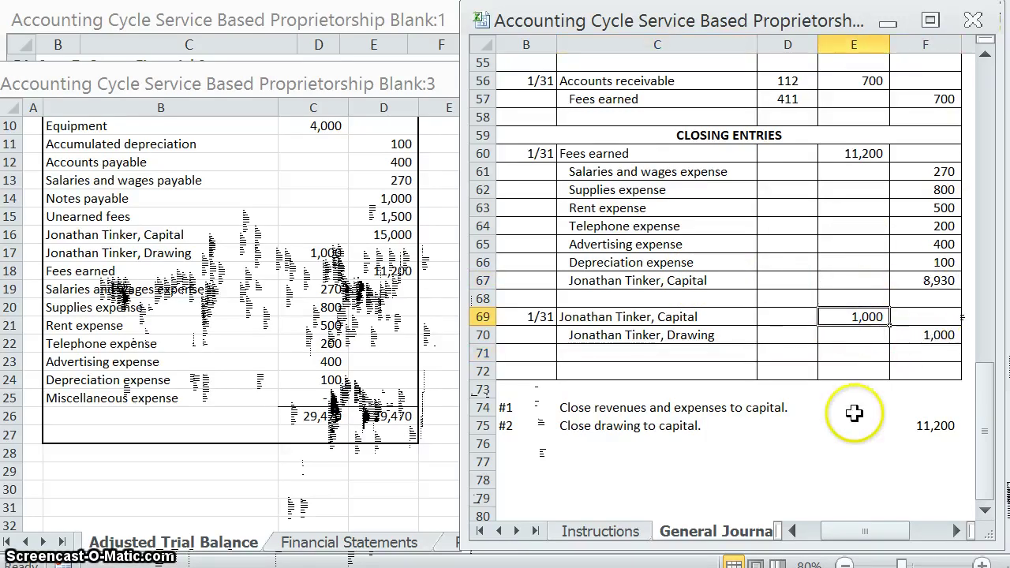
left_click(516, 531)
Step: On Financial Statements, compare the 15,000 contributions against the trial balance capital
left_click(516, 531)
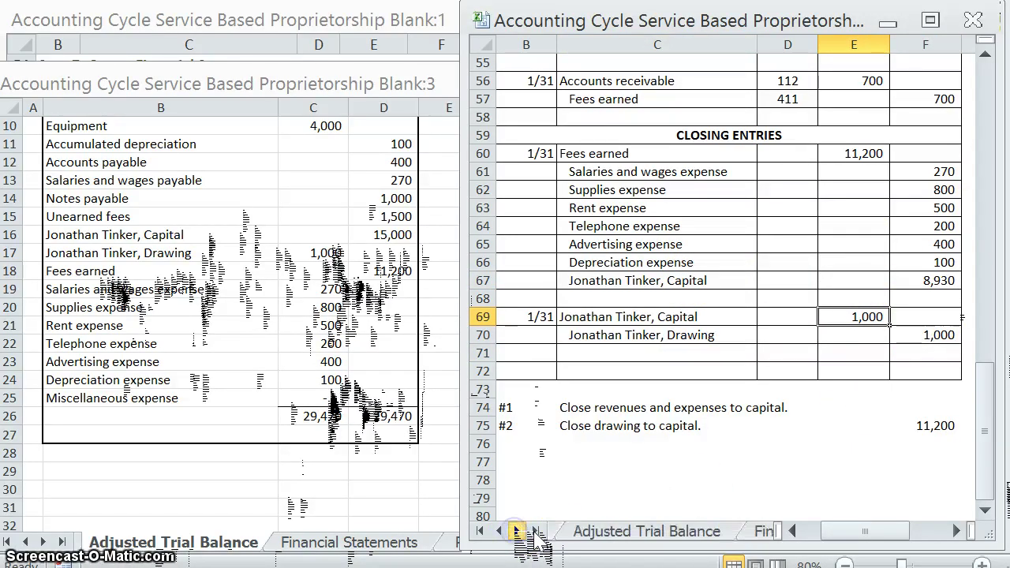
left_click(516, 531)
left_click(631, 531)
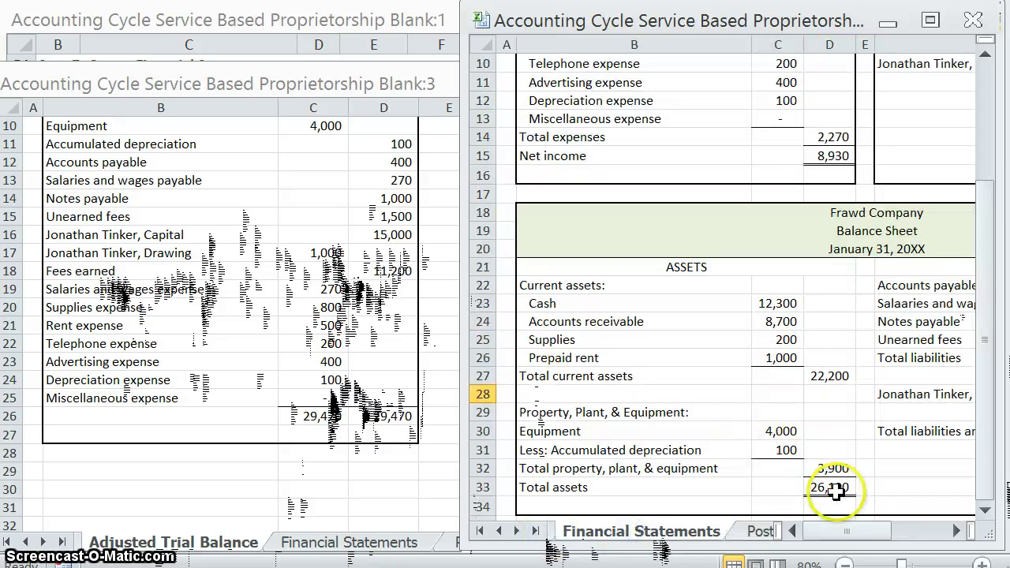
left_click_drag(836, 530, 858, 530)
scroll(875, 424, "up", 3)
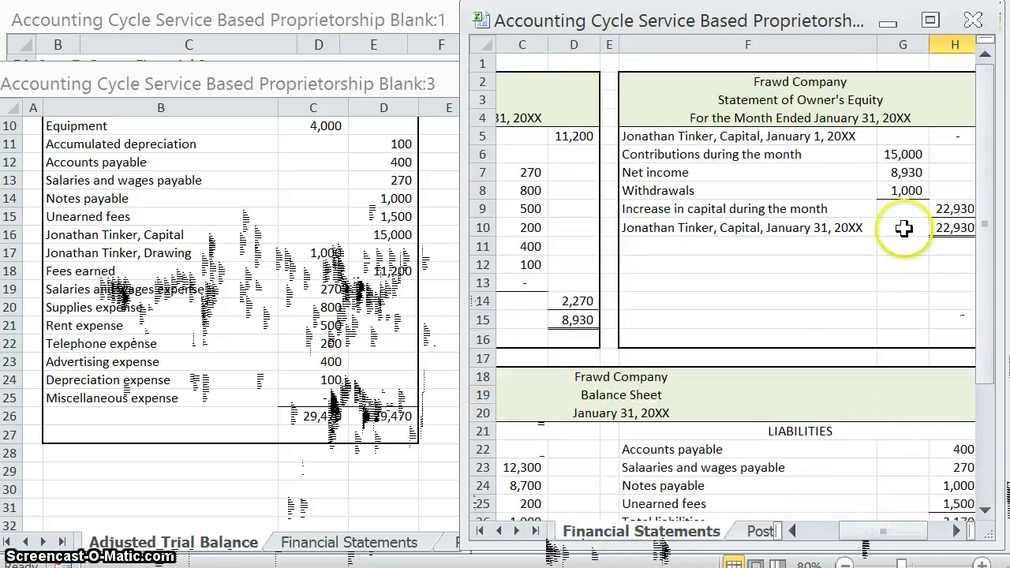
left_click(887, 156)
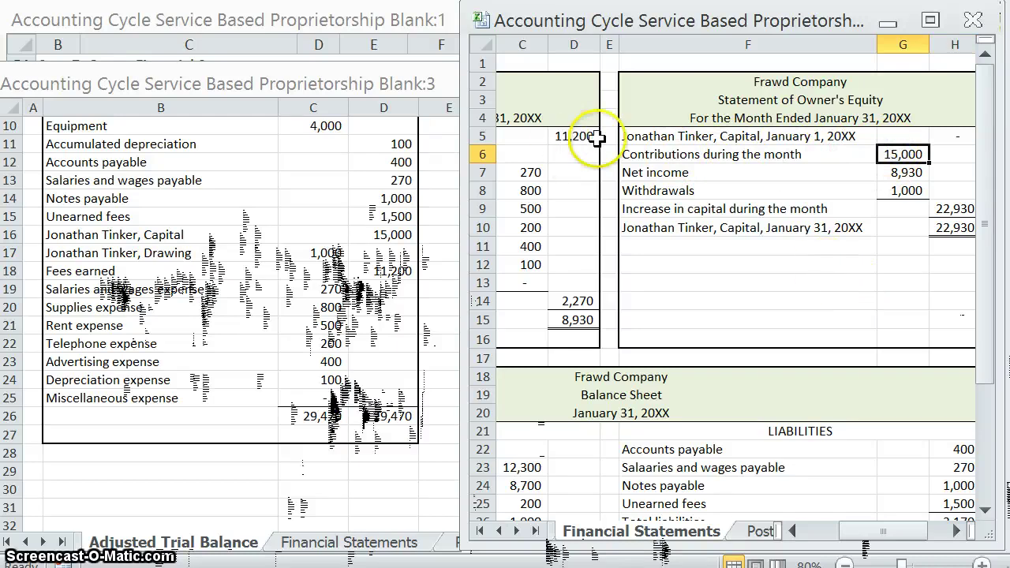
left_click(372, 234)
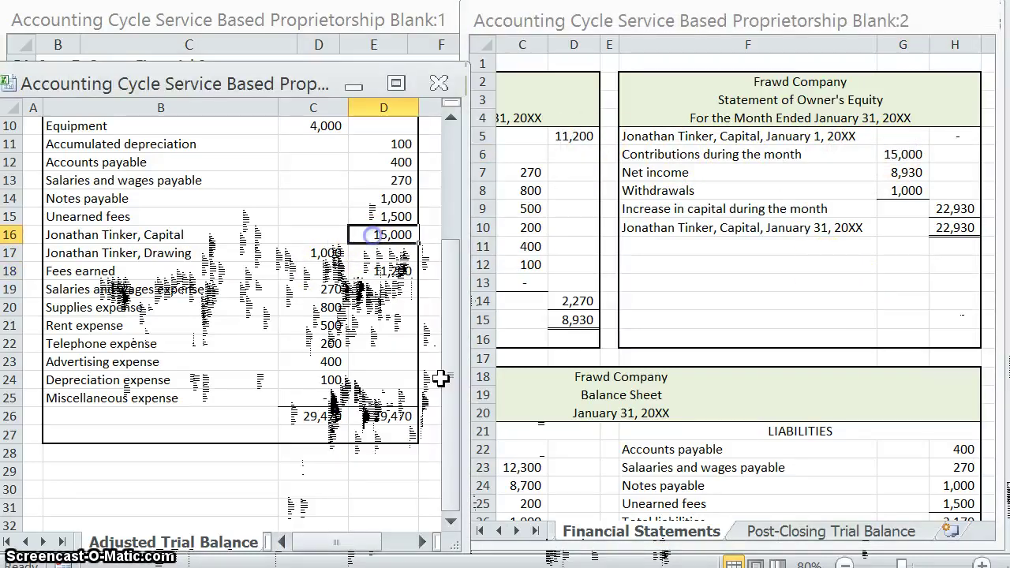
left_click(947, 244)
Step: Show withdrawals as (1,000) keeping the capital increase at 22,930, then view the Post-Closing Trial Balance
left_click(904, 172)
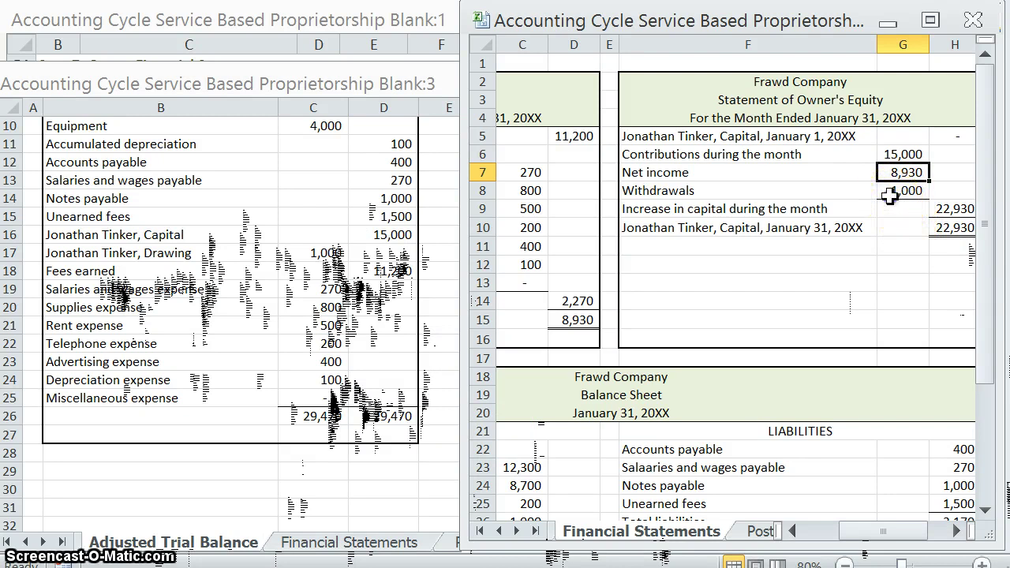
left_click(890, 196)
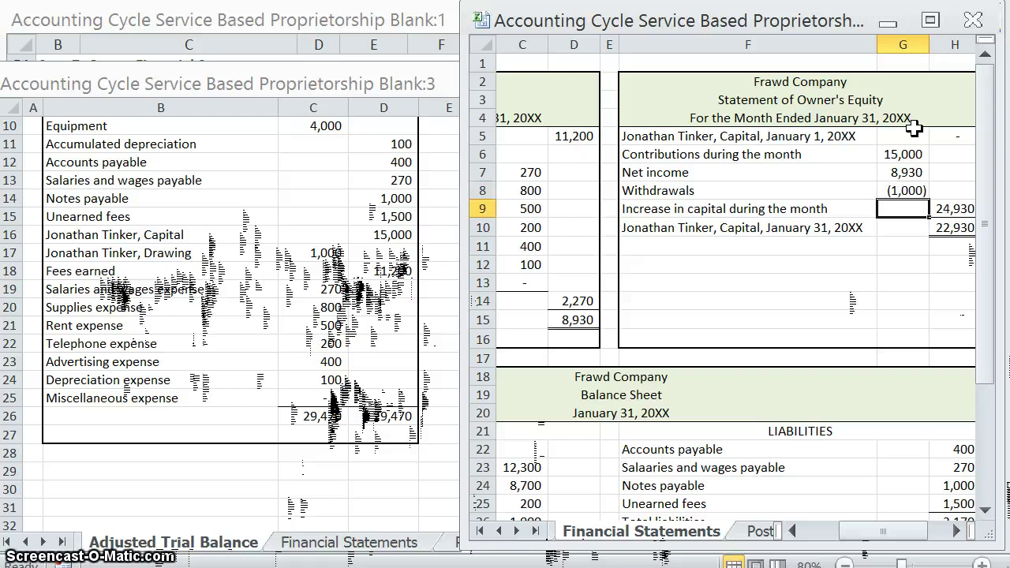
double_click(952, 211)
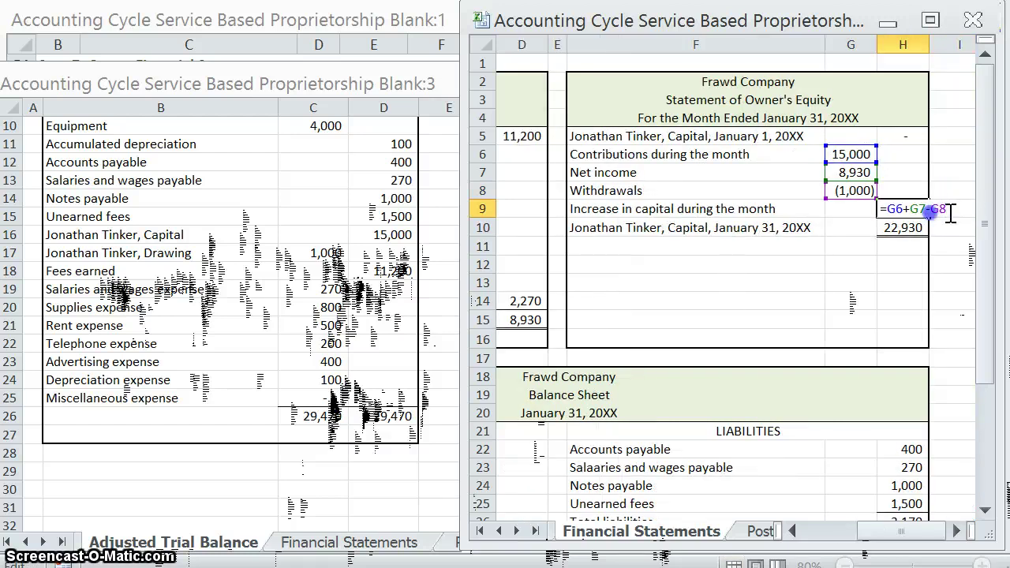
key("Return")
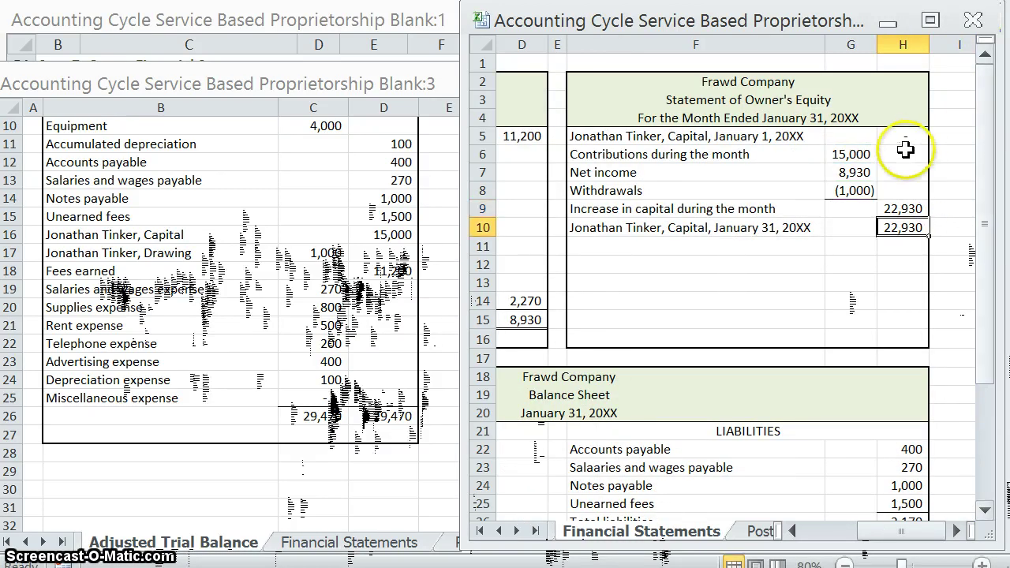
left_click(856, 191)
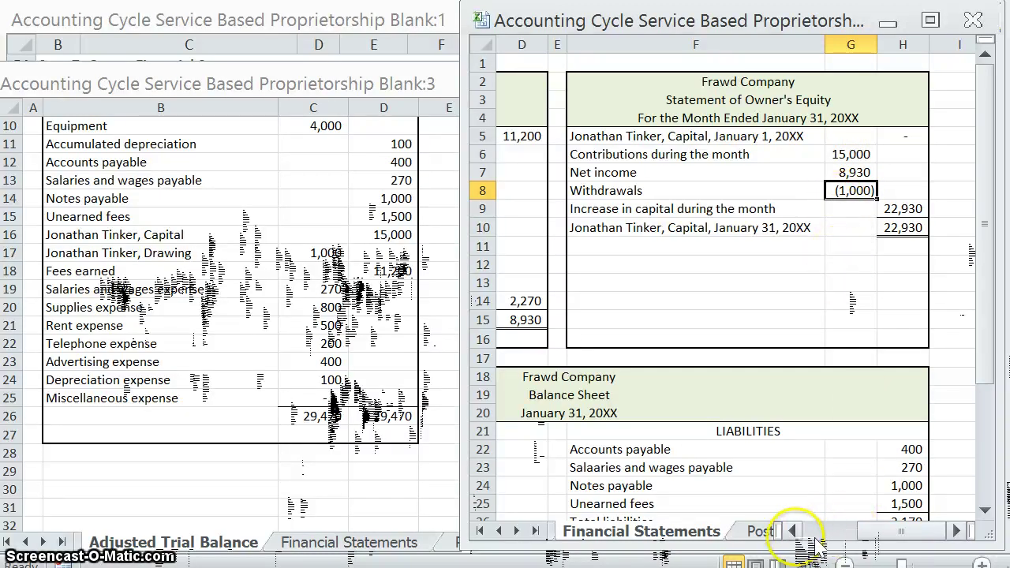
left_click(757, 531)
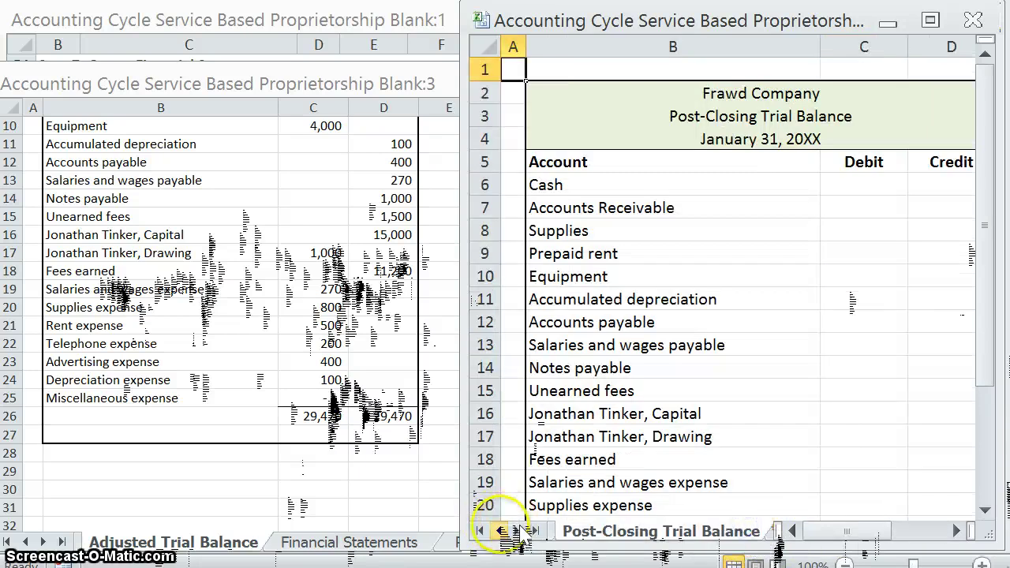
Step: Return to the General Journal's C60 entry, then bring the Instructions sheet showing Steps 8–10 forward
left_click(497, 531)
left_click(497, 531)
left_click(497, 531)
left_click(497, 531)
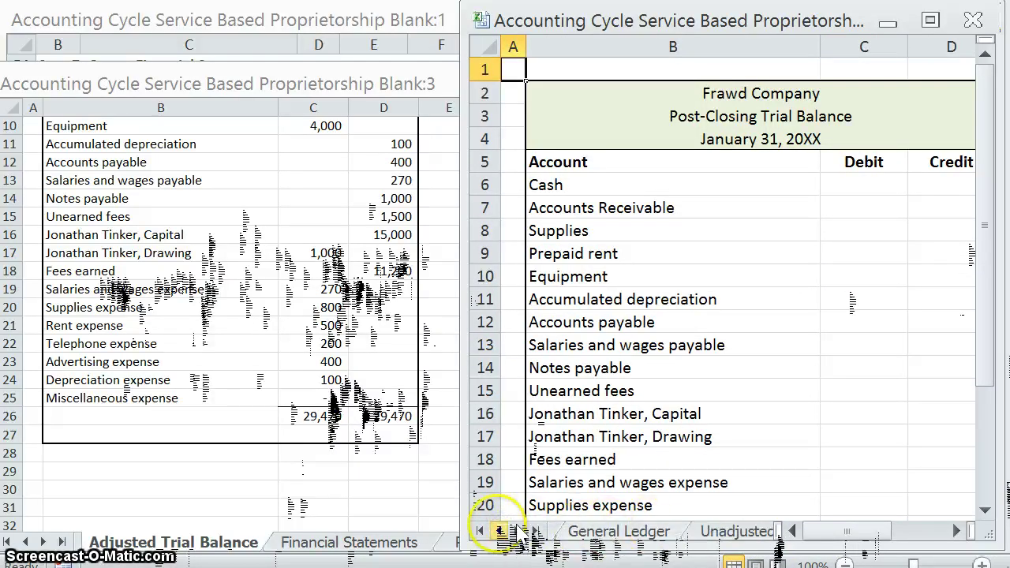
left_click(497, 531)
left_click(600, 531)
left_click(713, 365)
left_click(655, 153)
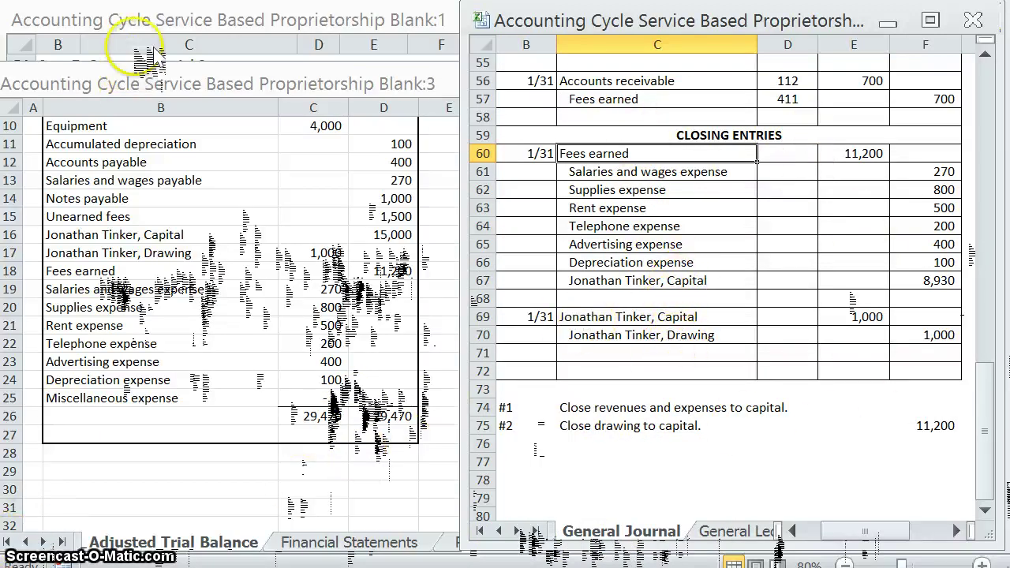
left_click(126, 18)
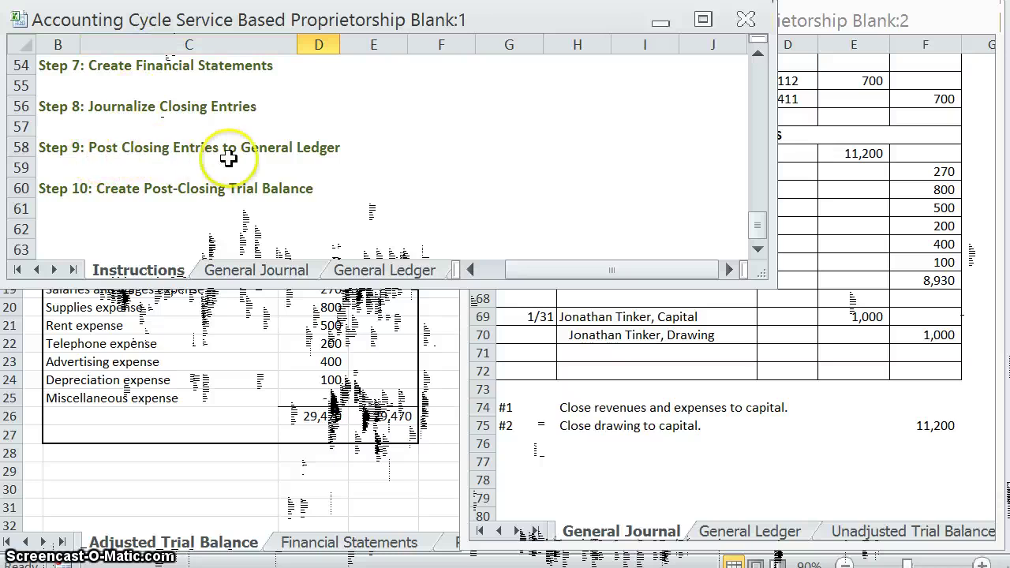